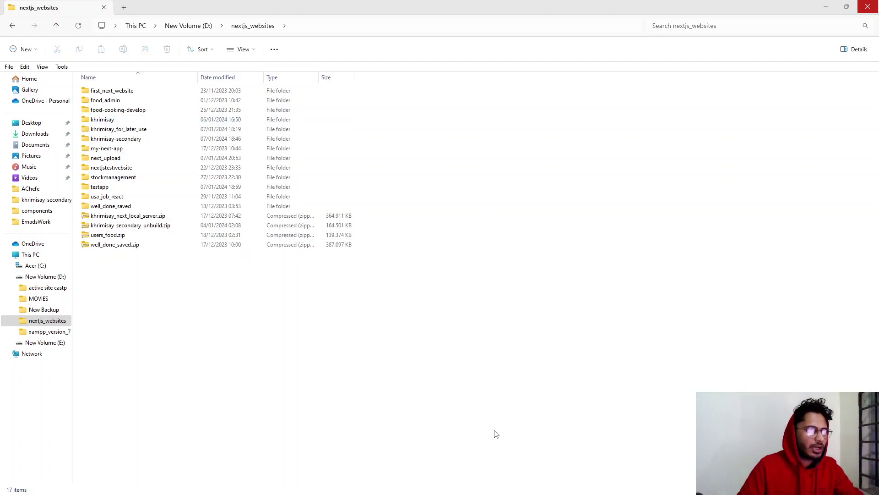
# Step: Open a Command Prompt in the nextjs_websites folder and maximize its window
pyautogui.click(357, 331)
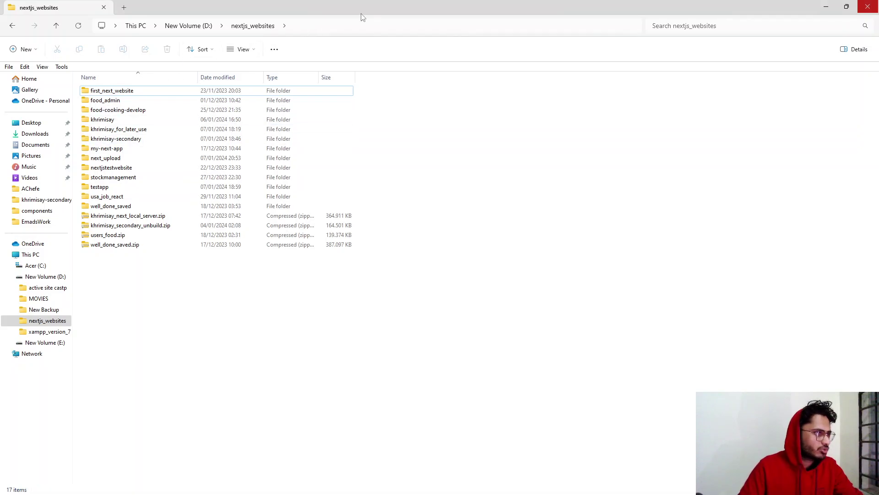
pyautogui.click(351, 27)
pyautogui.write('cmd')
pyautogui.press('Return')
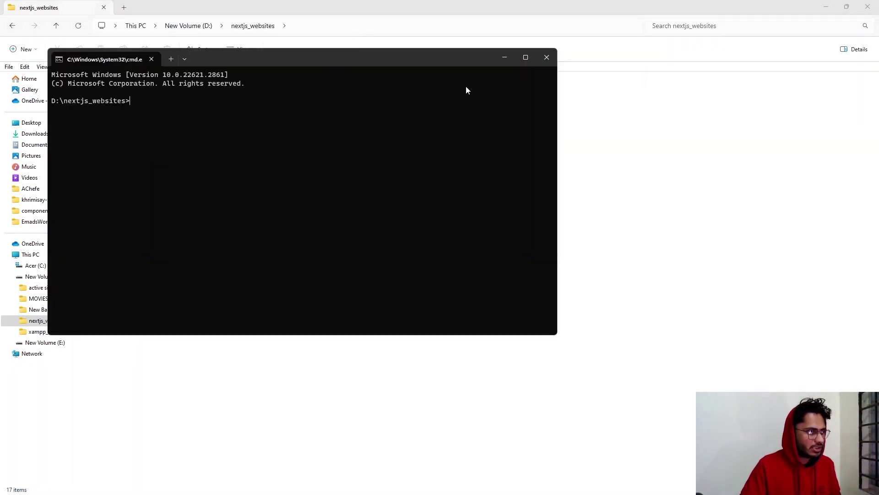
pyautogui.click(525, 57)
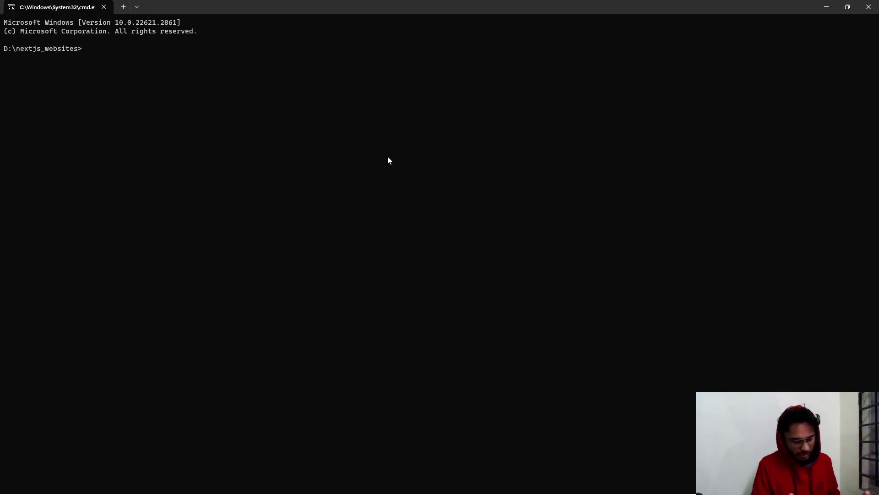
# Step: Run npx create-next-app nextwebupload to create a new Next.js project
pyautogui.write('npx create-next-ap')
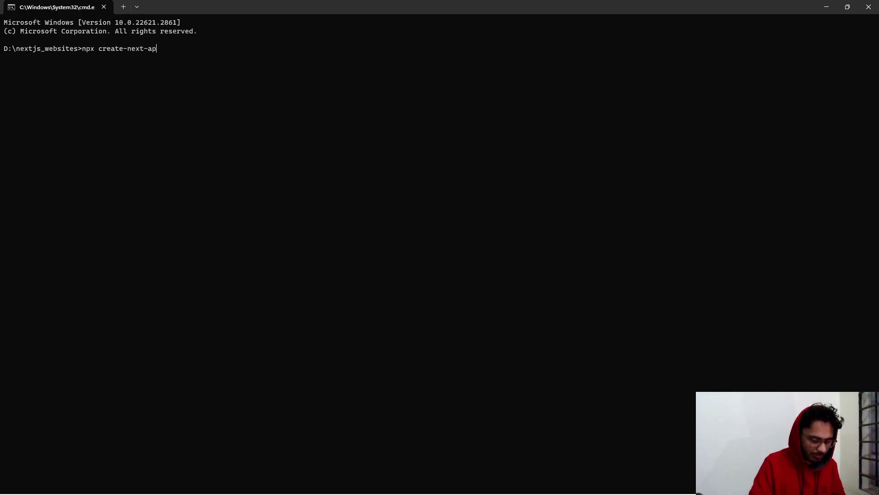
pyautogui.write('p ne')
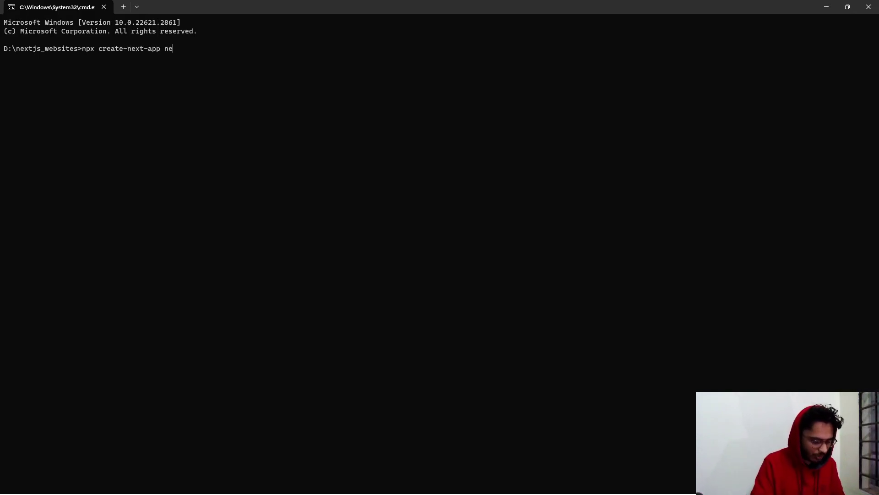
pyautogui.write('xtupload')
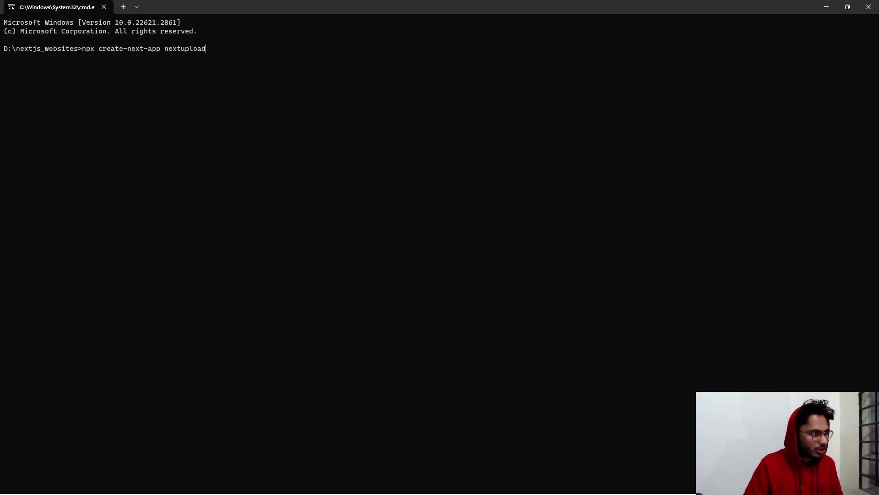
pyautogui.press('BackSpace')
pyautogui.press('BackSpace')
pyautogui.press('BackSpace')
pyautogui.press('BackSpace')
pyautogui.press('BackSpace')
pyautogui.press('BackSpace')
pyautogui.write('web')
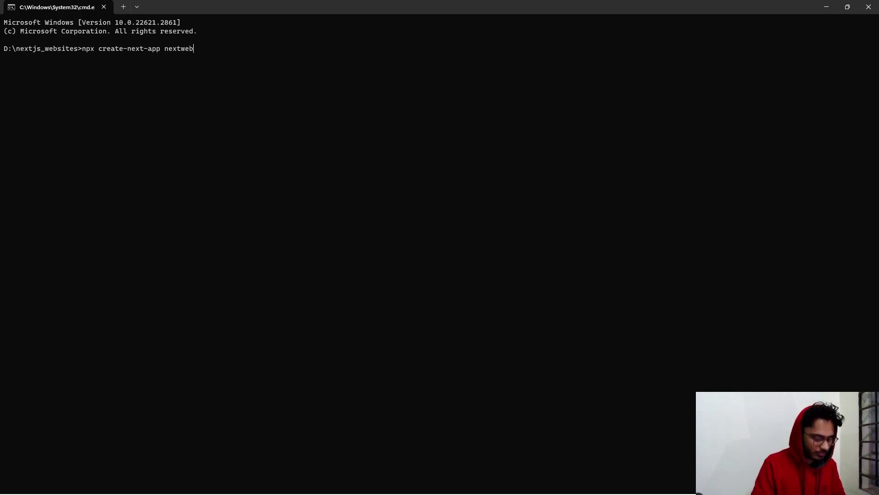
pyautogui.write('upload')
pyautogui.press('Return')
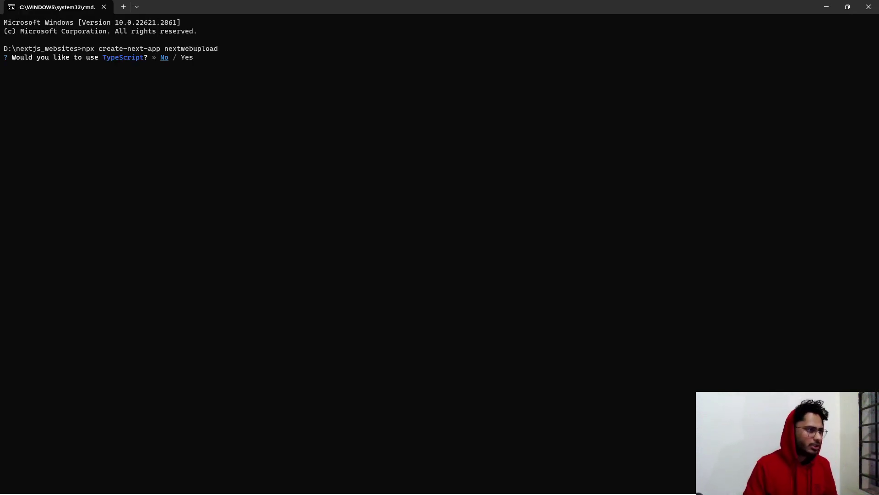
# Step: Decline TypeScript, ESLint and Tailwind CSS, accept the src/ directory and App Router, and choose to customize the import alias, entering @/*
pyautogui.press('Return')
pyautogui.press('Return')
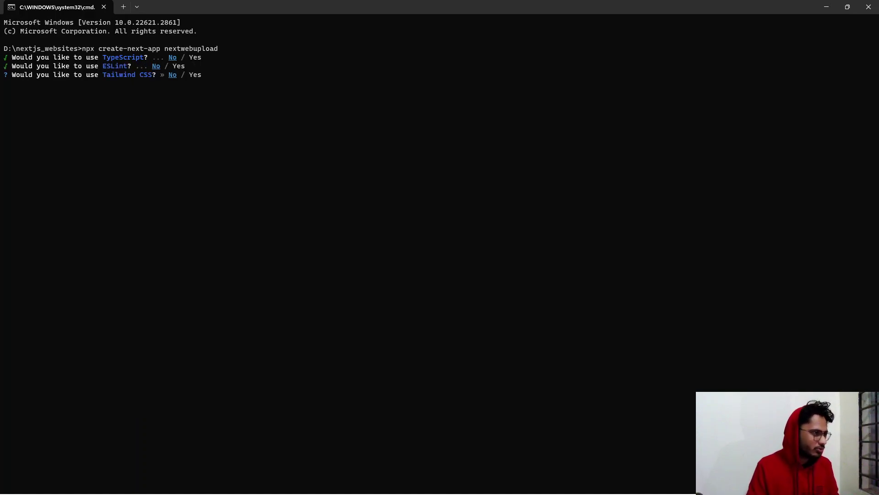
pyautogui.press('Return')
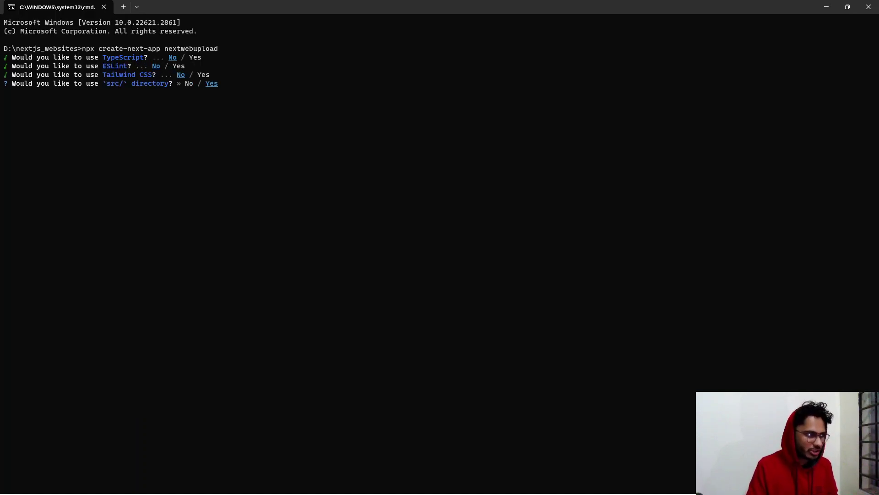
pyautogui.press('Return')
pyautogui.press('Return')
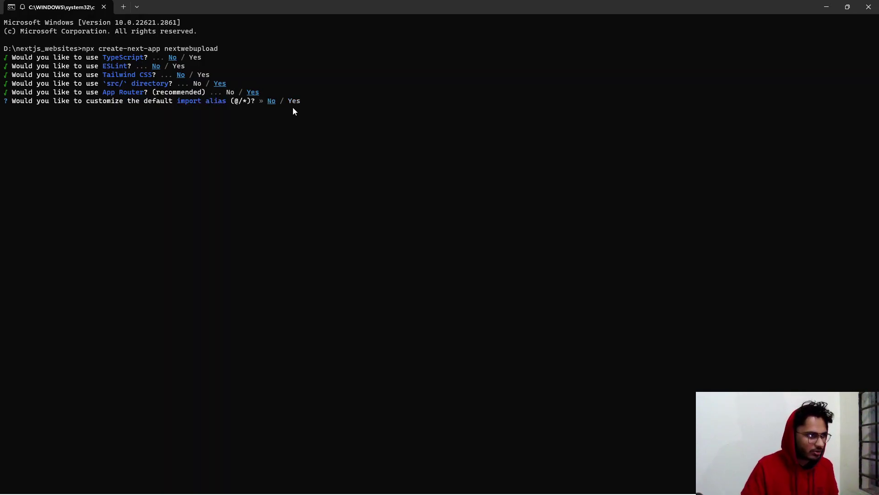
pyautogui.press('Right')
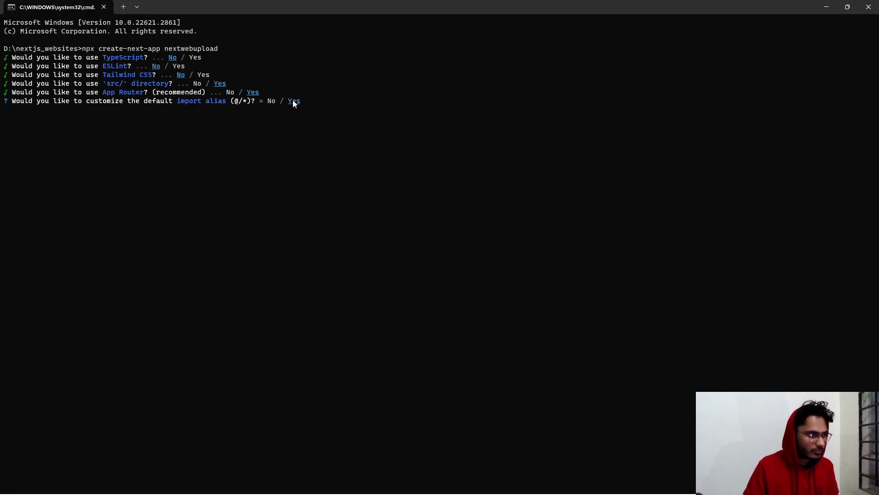
pyautogui.press('Return')
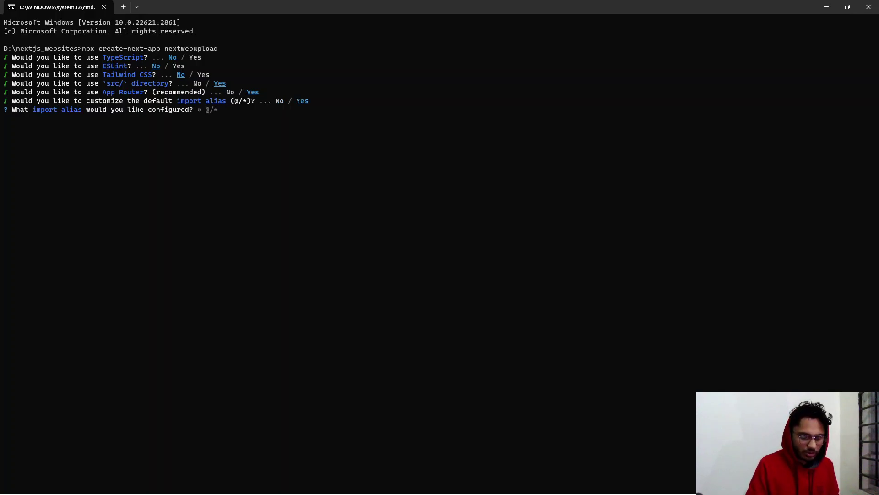
pyautogui.press('Return')
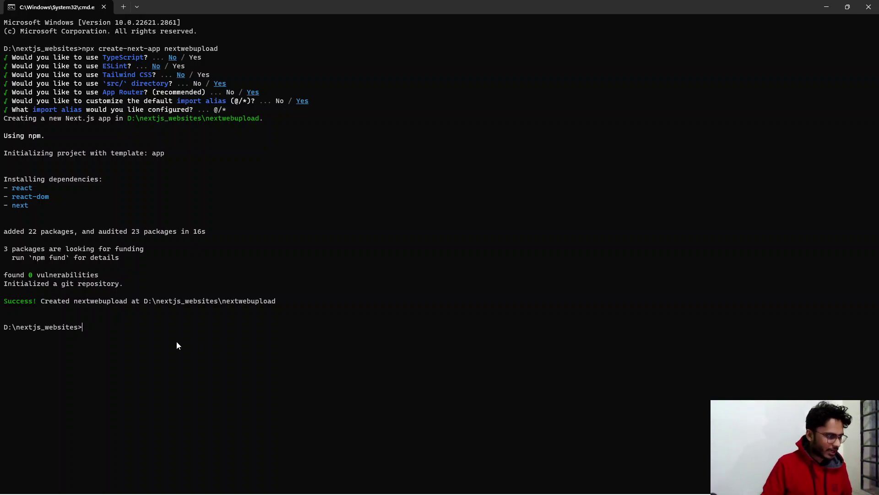
# Step: Change into the nextwebupload directory and start the development server with npm run dev
pyautogui.write('cd ')
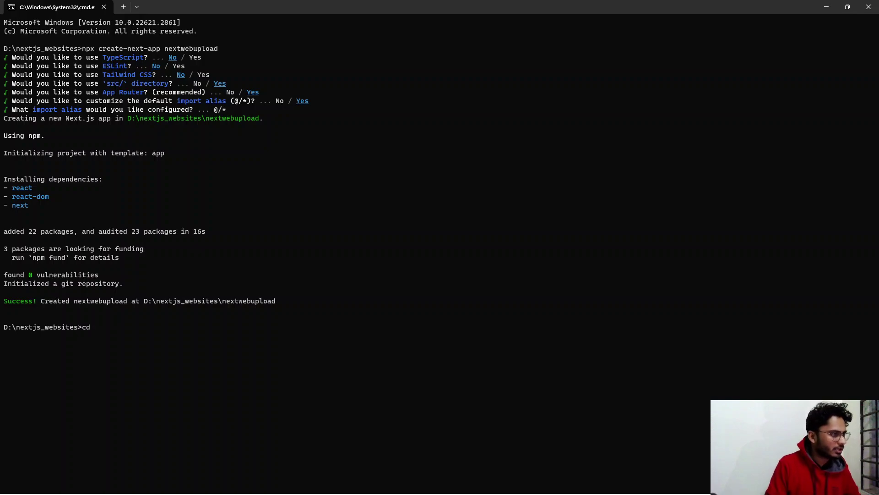
pyautogui.write('next')
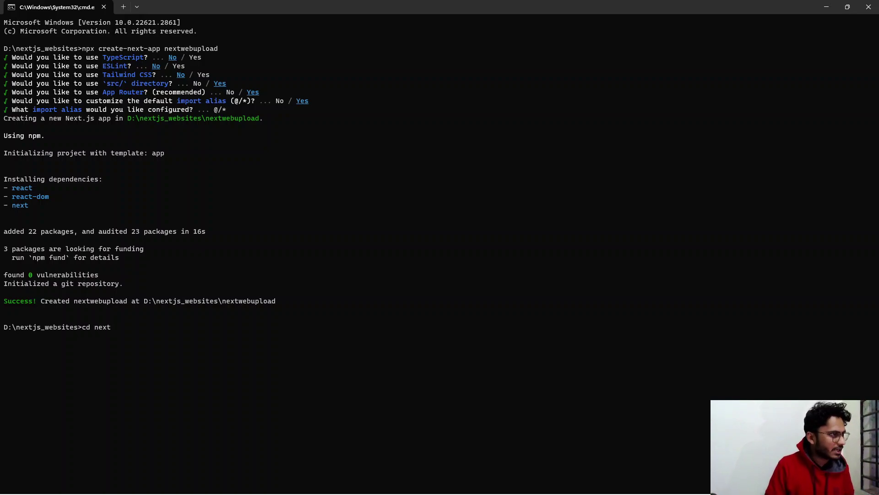
pyautogui.write('web')
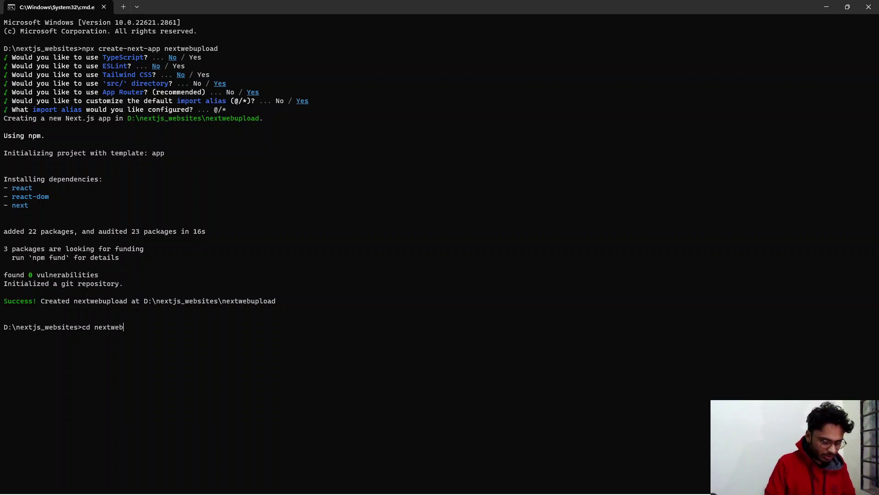
pyautogui.write('upload')
pyautogui.press('Return')
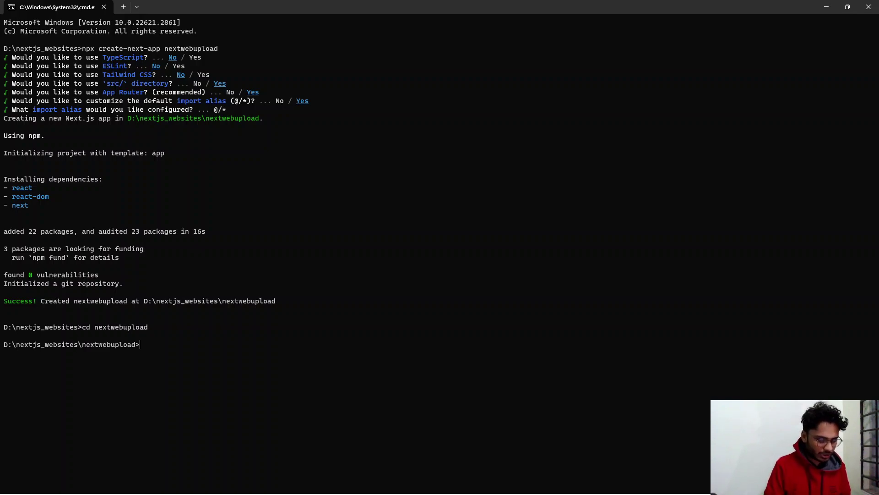
pyautogui.write('npm run')
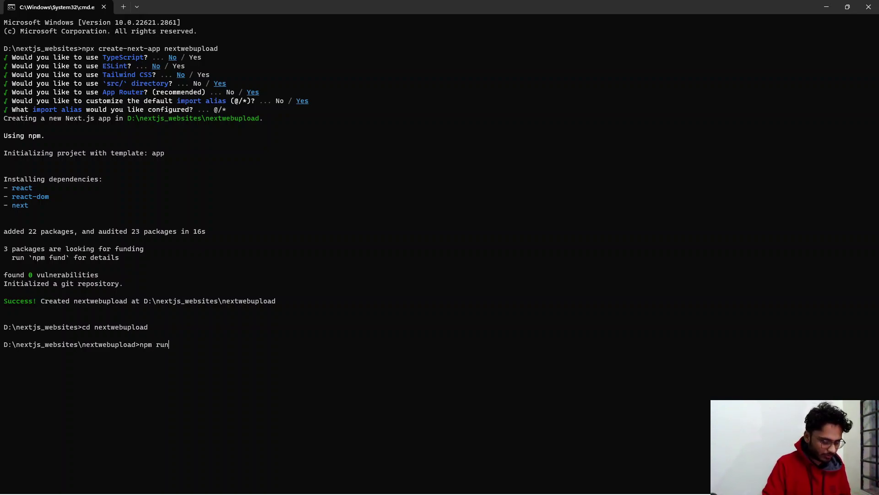
pyautogui.write(' dev')
pyautogui.press('Return')
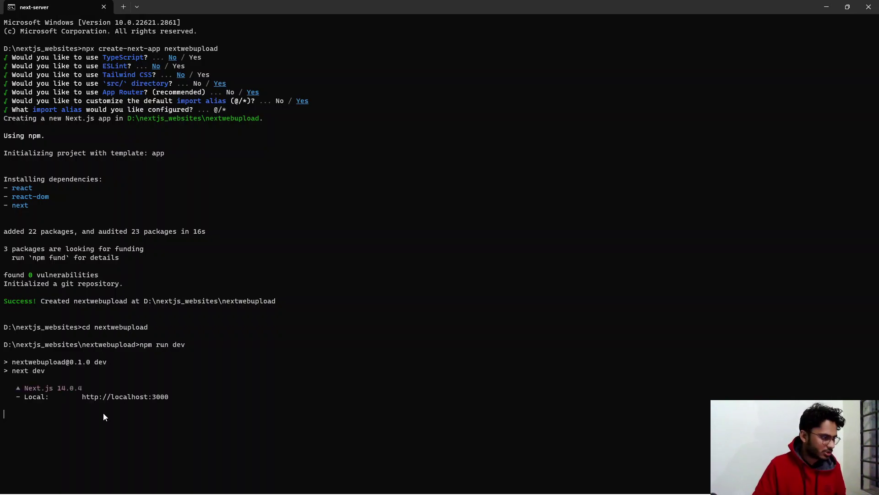
pyautogui.keyDown('ctrl'); pyautogui.click(125, 397); pyautogui.keyUp('ctrl')
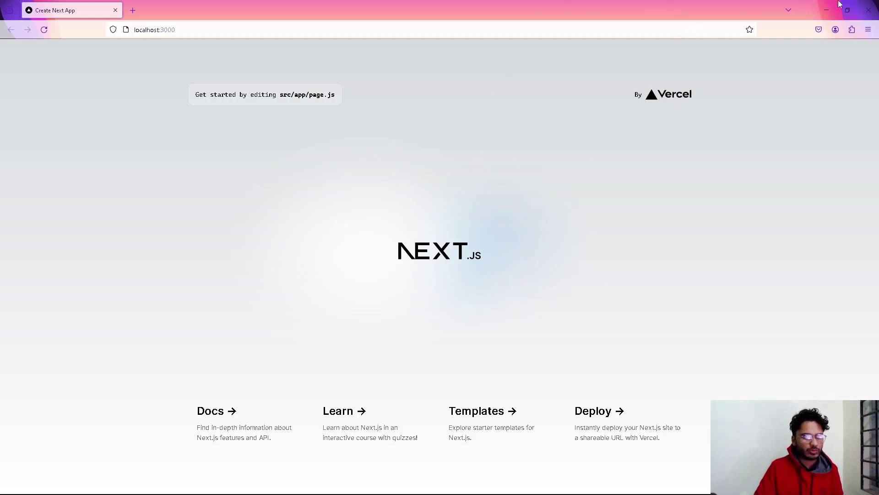
pyautogui.click(869, 10)
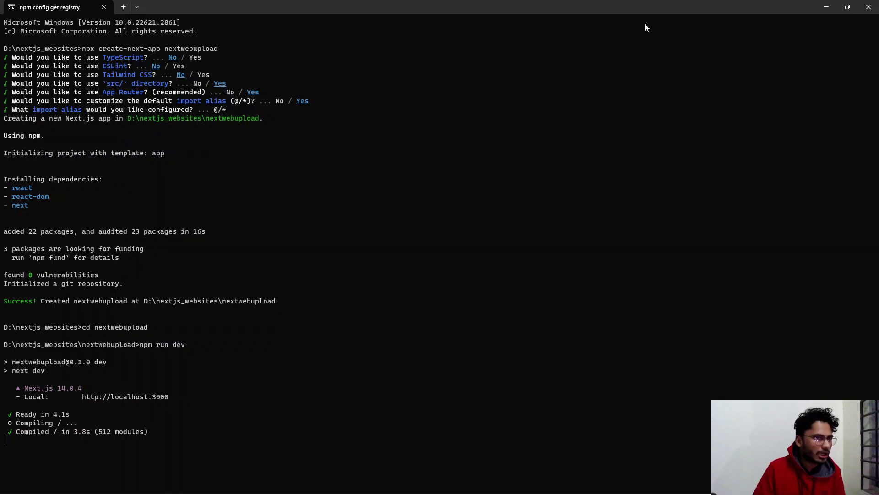
pyautogui.click(869, 6)
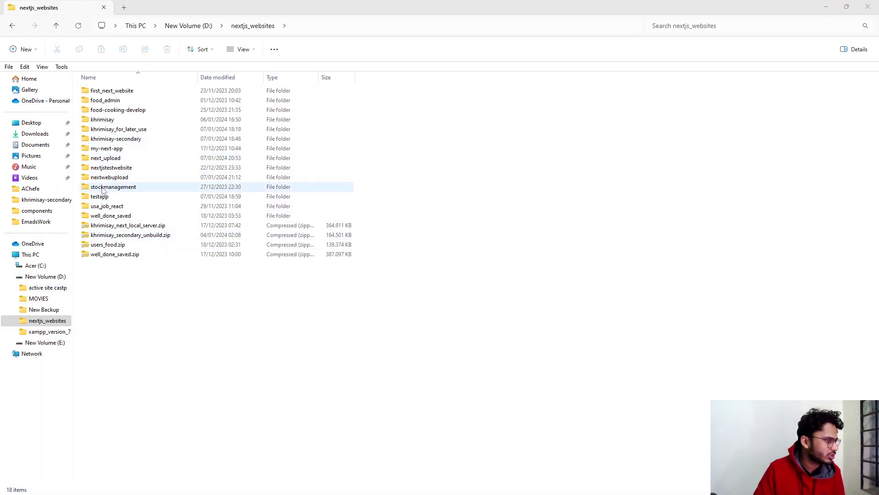
# Step: Open the nextwebupload folder in Visual Studio Code in a maximized window and close the Welcome page
pyautogui.click(110, 181)
pyautogui.doubleClick(110, 181)
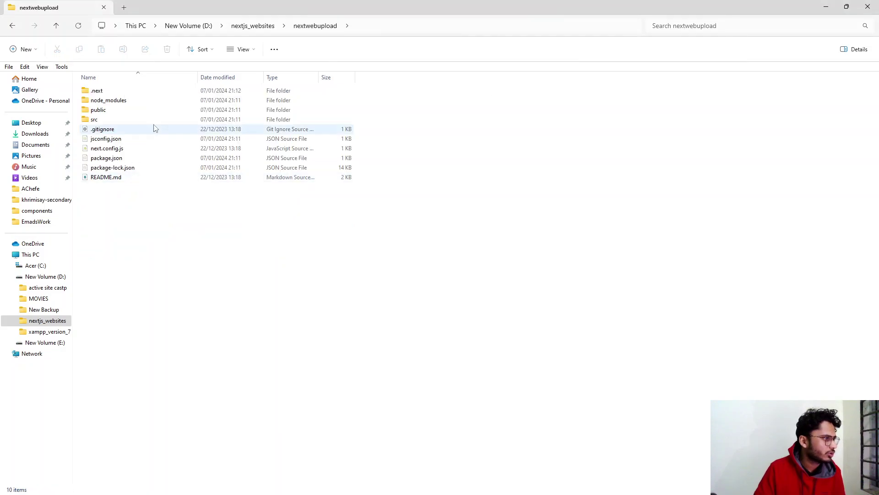
pyautogui.rightClick(142, 211)
pyautogui.click(166, 332)
pyautogui.click(177, 322)
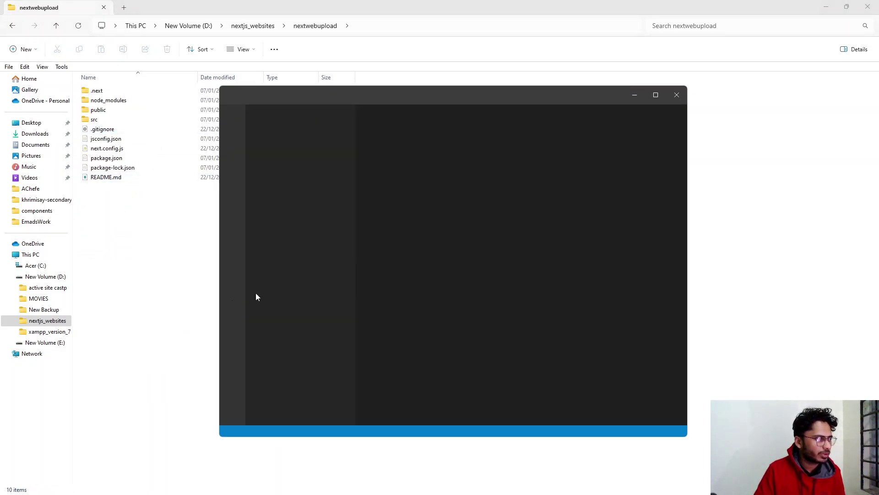
pyautogui.click(655, 95)
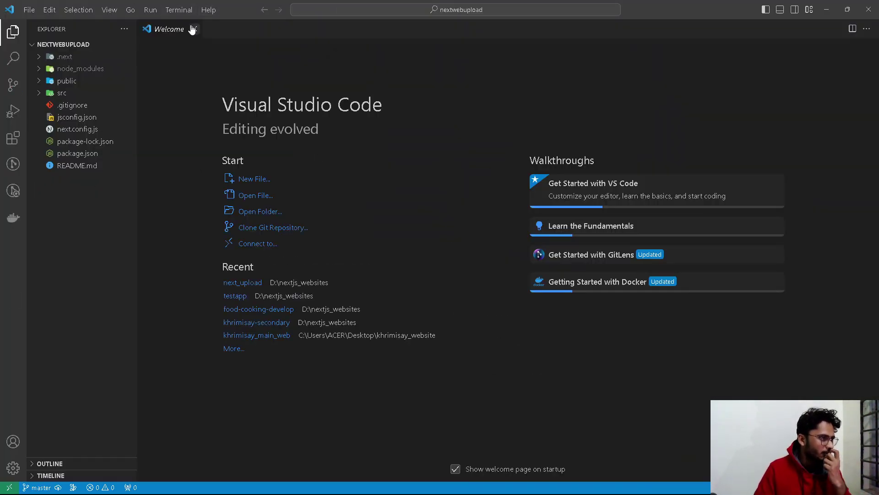
pyautogui.click(194, 29)
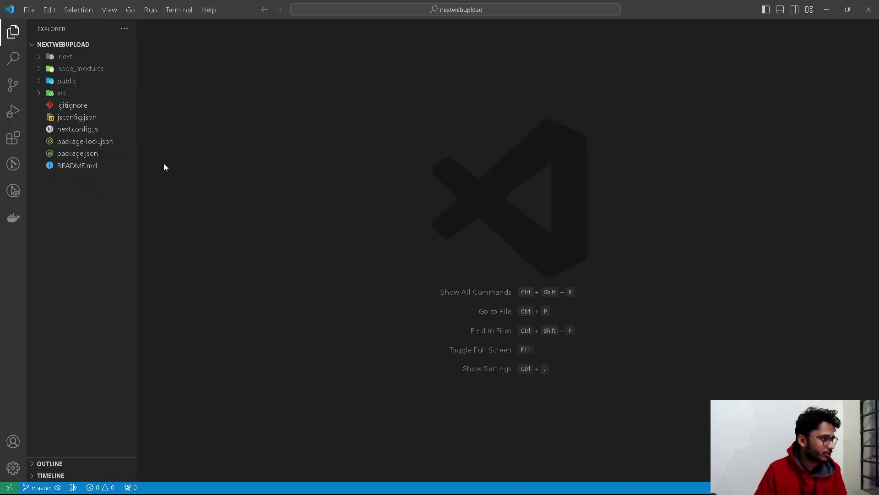
# Step: Create a new file named server.js in the root of the nextwebupload project
pyautogui.click(63, 200)
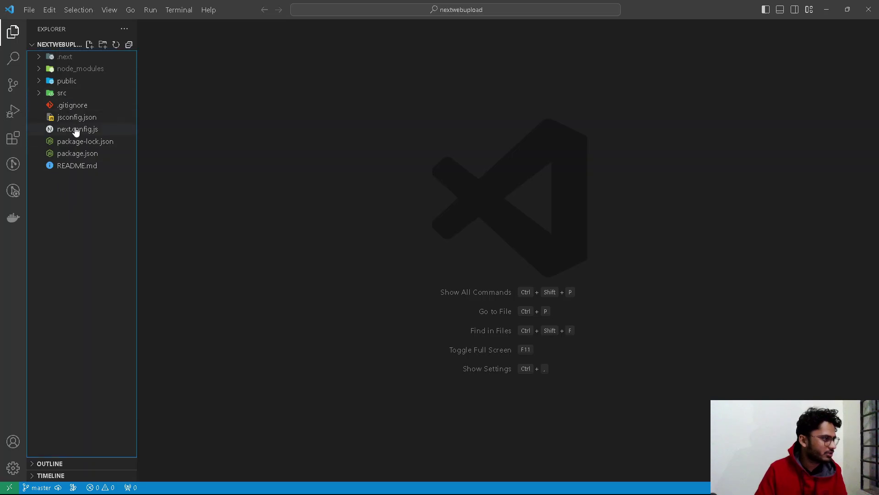
pyautogui.click(89, 45)
pyautogui.write('sever.js')
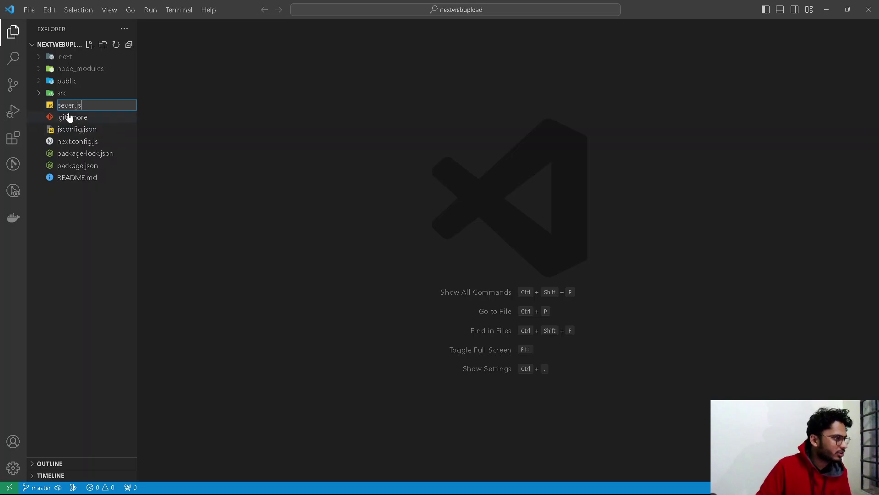
pyautogui.doubleClick(81, 106)
pyautogui.tripleClick(81, 106)
pyautogui.write('server.js')
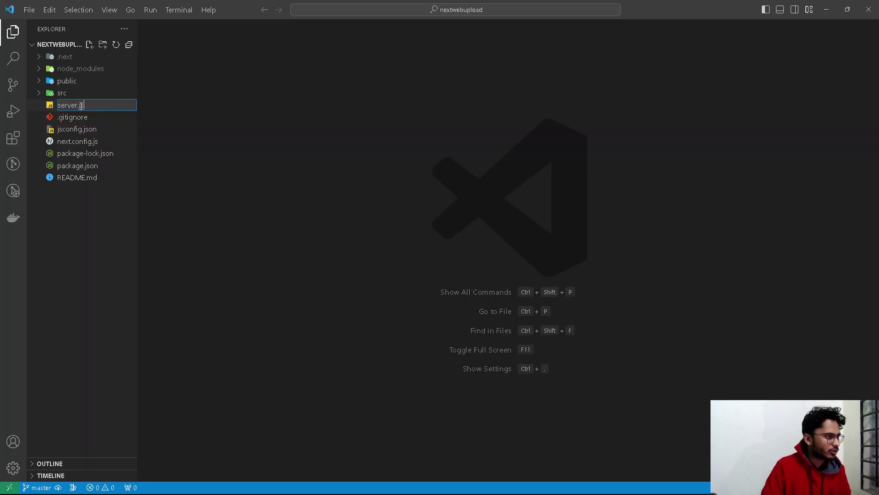
pyautogui.press('Return')
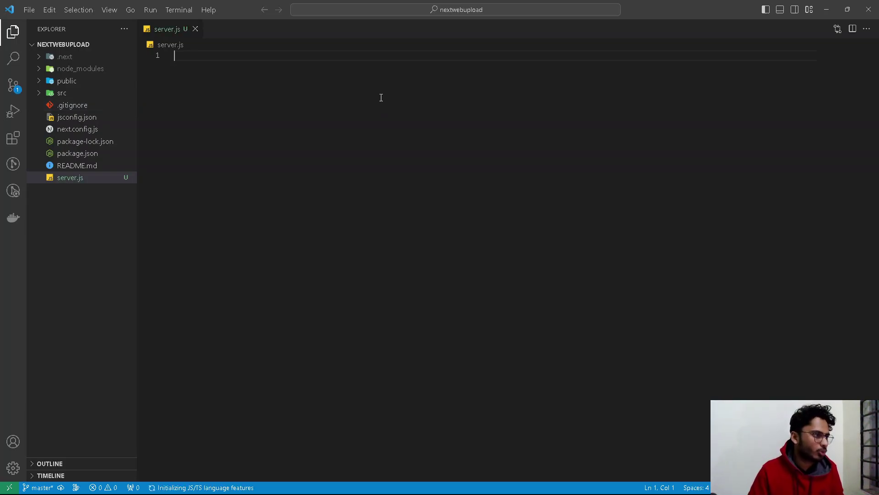
# Step: Switch to the testapp project window and copy the entire code of its server.js file
pyautogui.moveTo(518, 493)
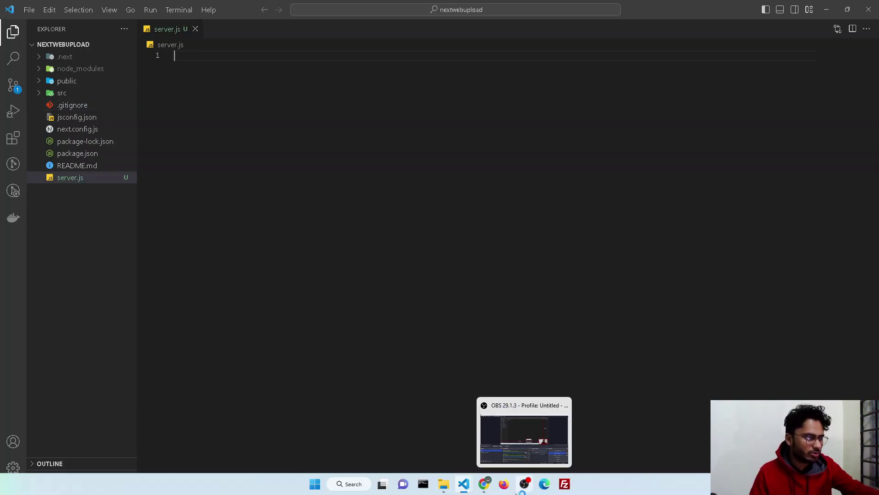
pyautogui.moveTo(464, 484)
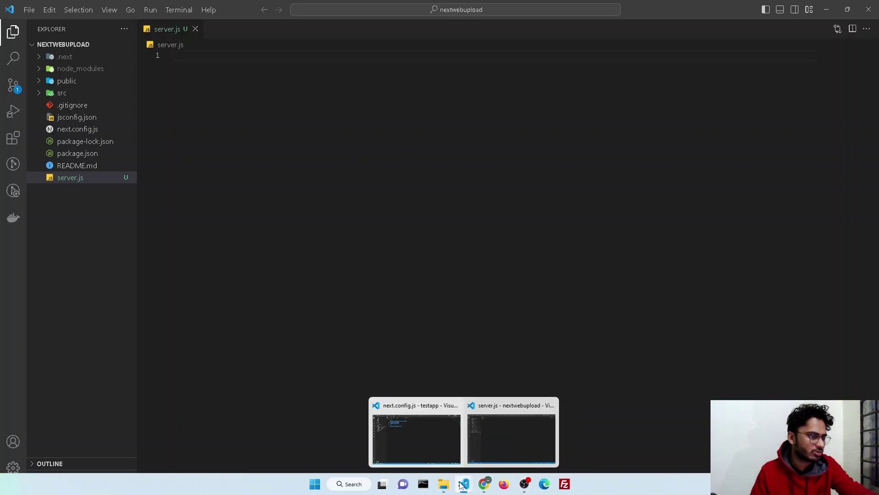
pyautogui.click(444, 455)
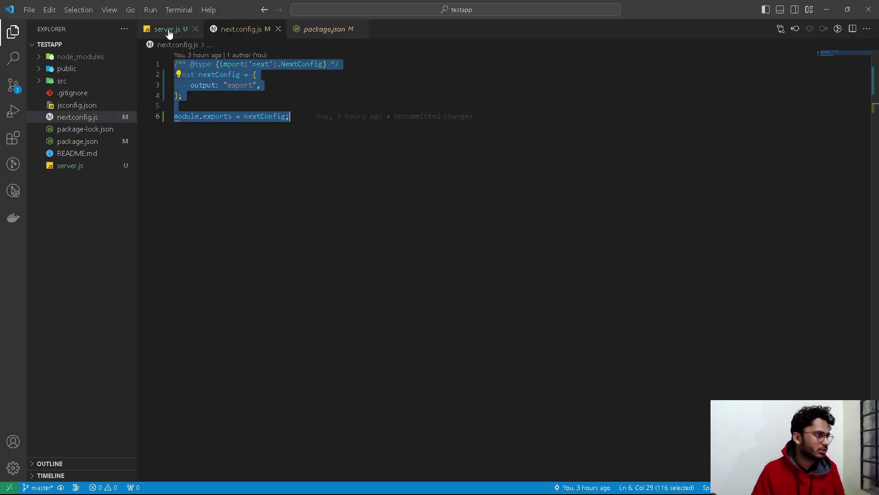
pyautogui.click(168, 30)
pyautogui.click(434, 185)
pyautogui.hotkey('ctrl', 'a')
pyautogui.hotkey('ctrl', 'c')
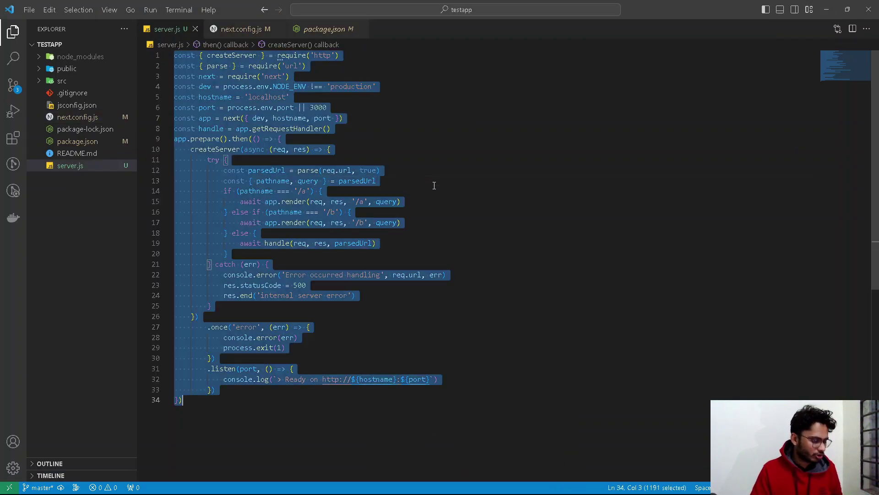
# Step: Paste the copied server code into the nextwebupload project's server.js and save the file
pyautogui.moveTo(464, 484)
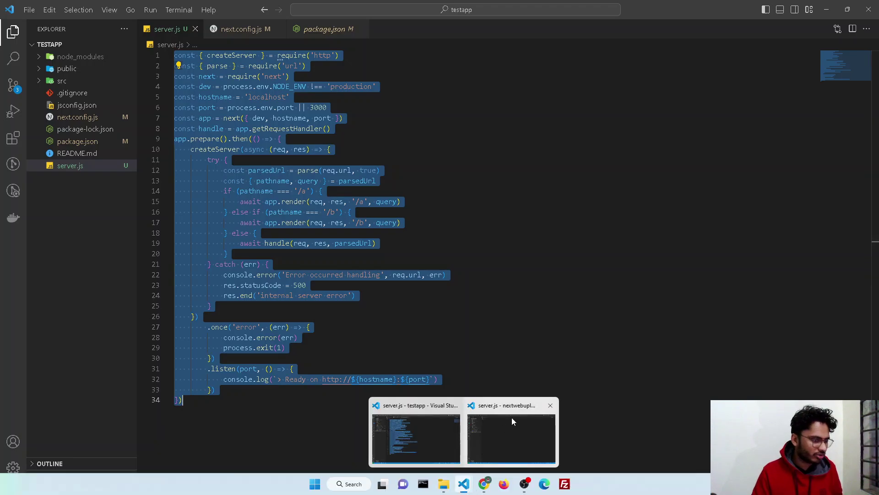
pyautogui.click(507, 436)
pyautogui.hotkey('ctrl', 'v')
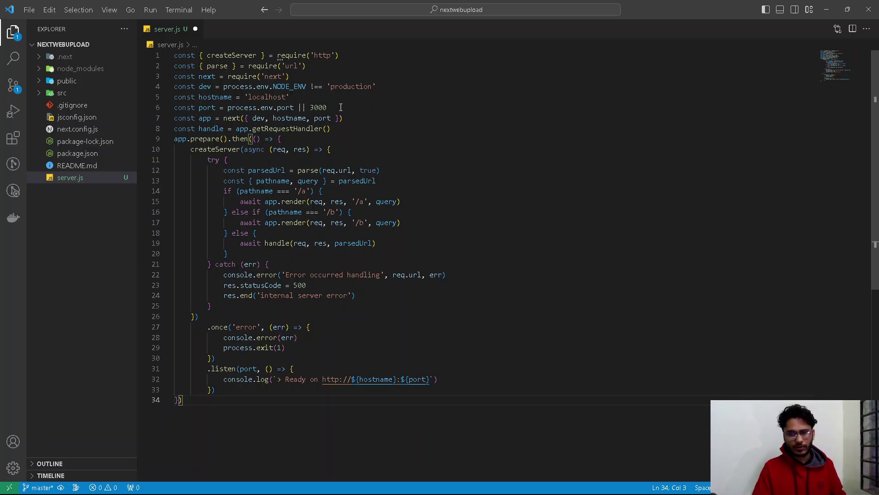
pyautogui.moveTo(341, 107); pyautogui.dragTo(157, 110)
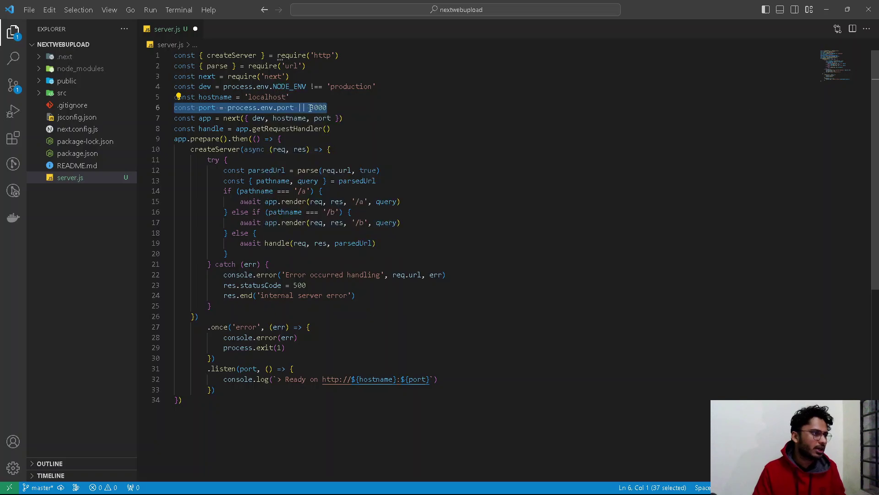
pyautogui.click(347, 110)
pyautogui.hotkey('ctrl', 's')
pyautogui.click(65, 235)
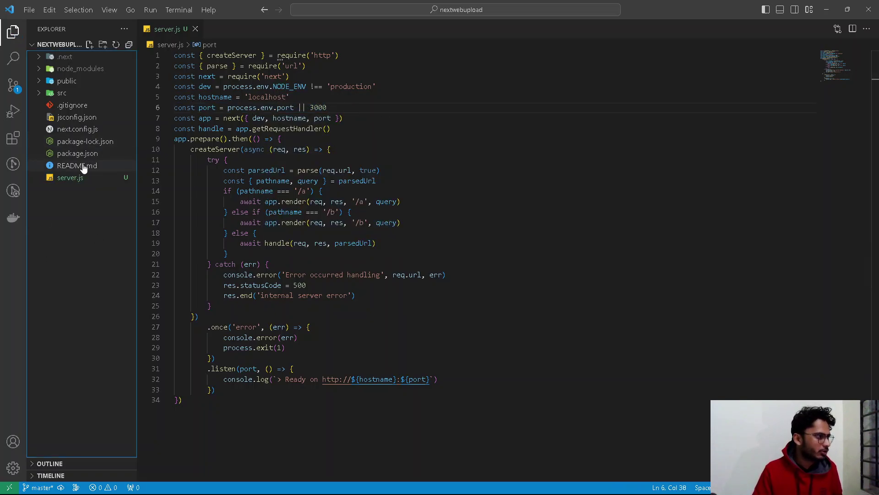
# Step: Open next.config.js and package.json of the nextwebupload project and keep both open as permanent editors
pyautogui.click(76, 129)
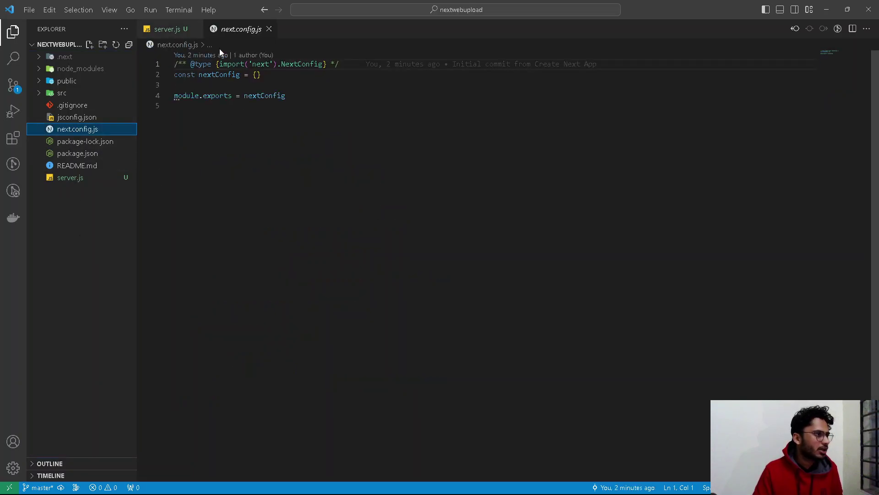
pyautogui.doubleClick(229, 29)
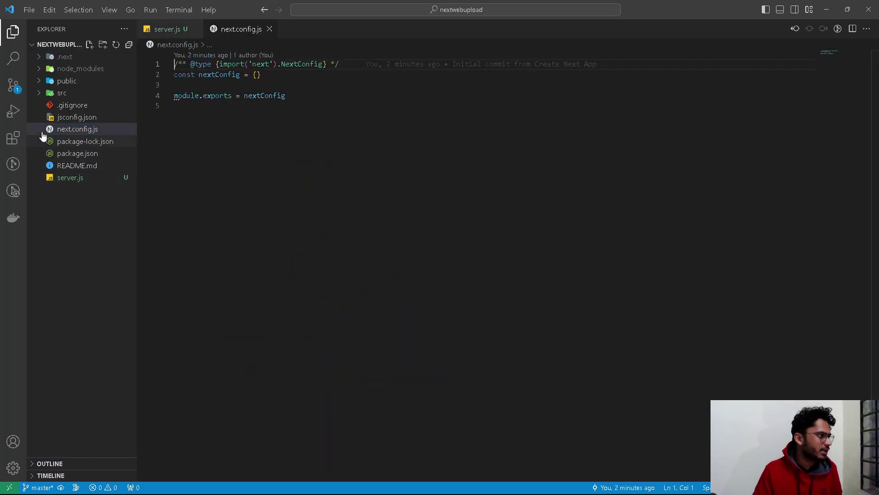
pyautogui.click(85, 158)
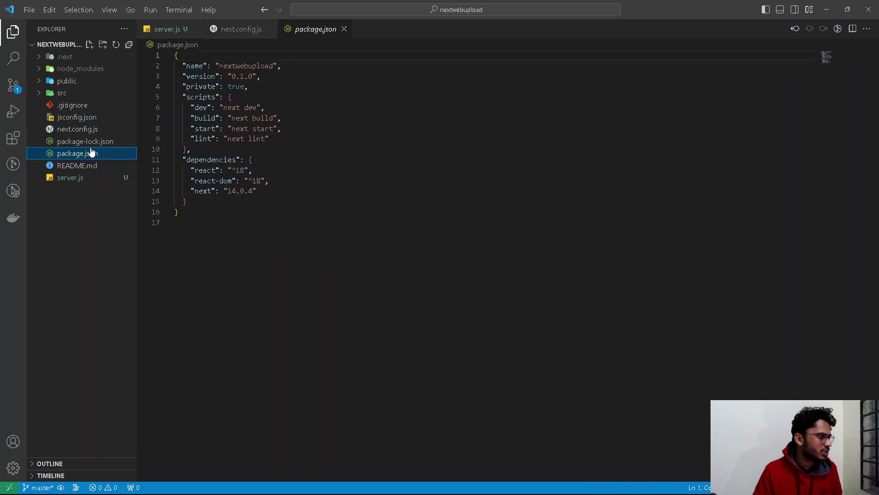
pyautogui.doubleClick(314, 30)
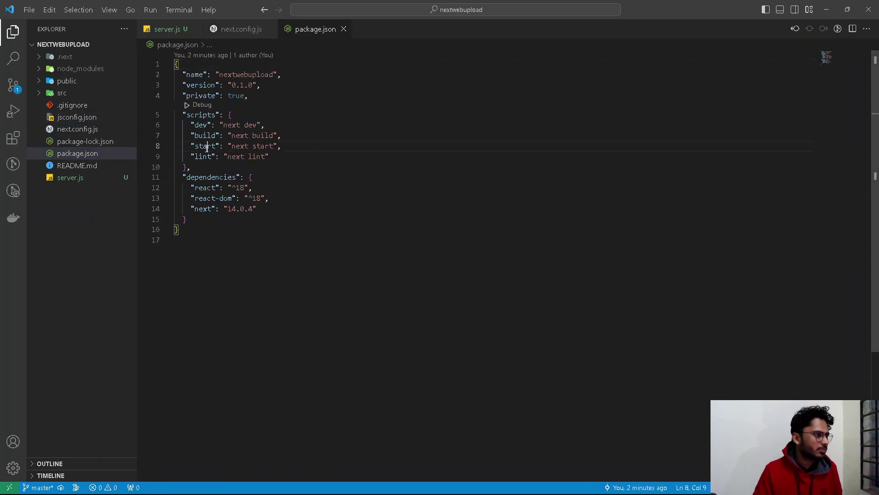
pyautogui.doubleClick(205, 145)
pyautogui.moveTo(284, 147); pyautogui.dragTo(234, 149)
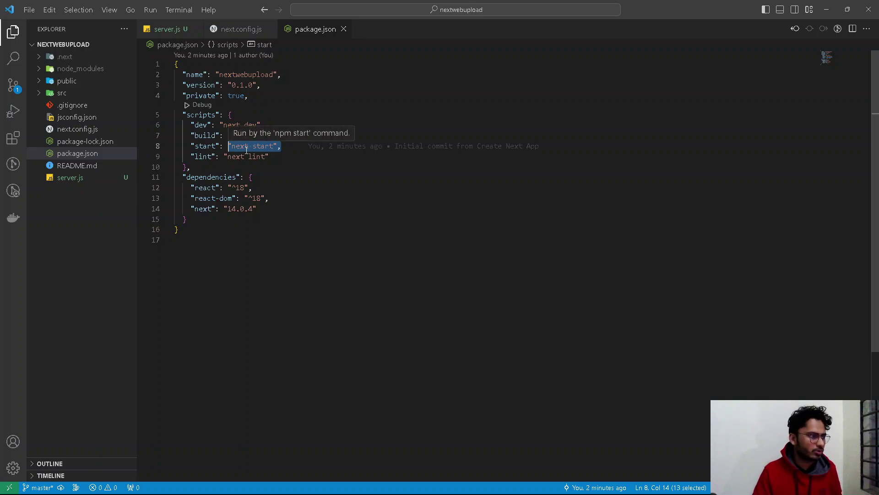
pyautogui.moveTo(463, 483)
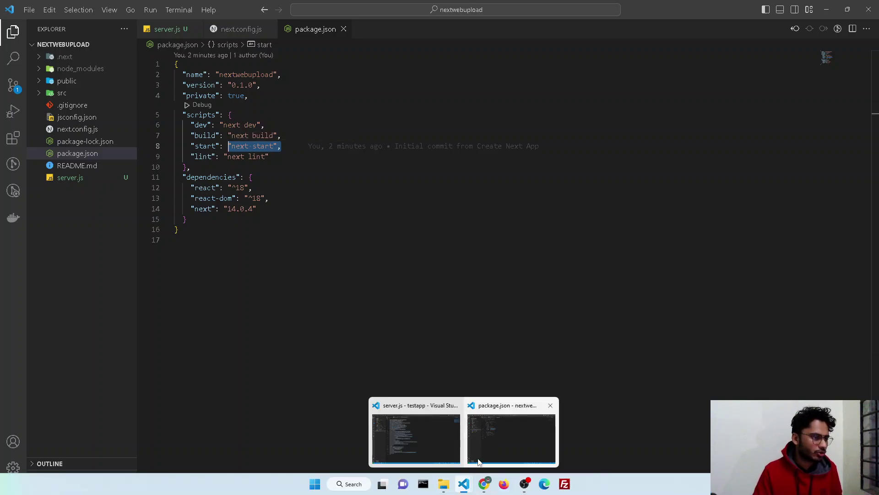
pyautogui.click(295, 178)
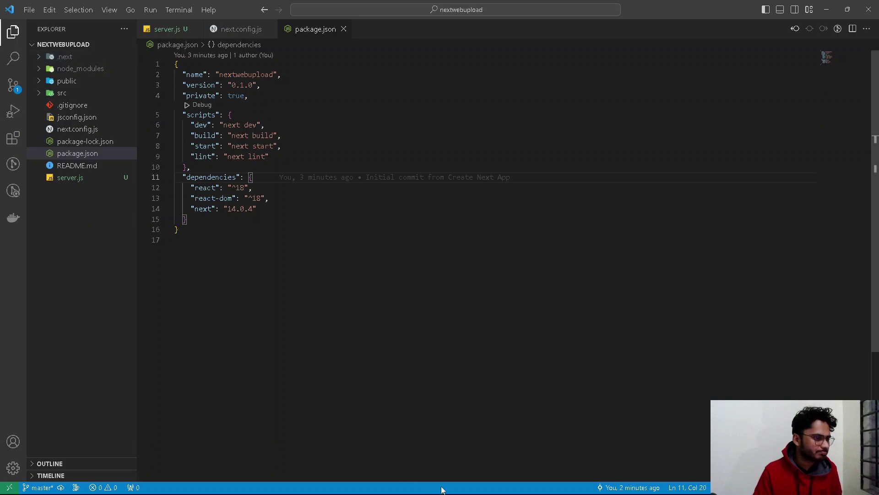
pyautogui.moveTo(462, 484)
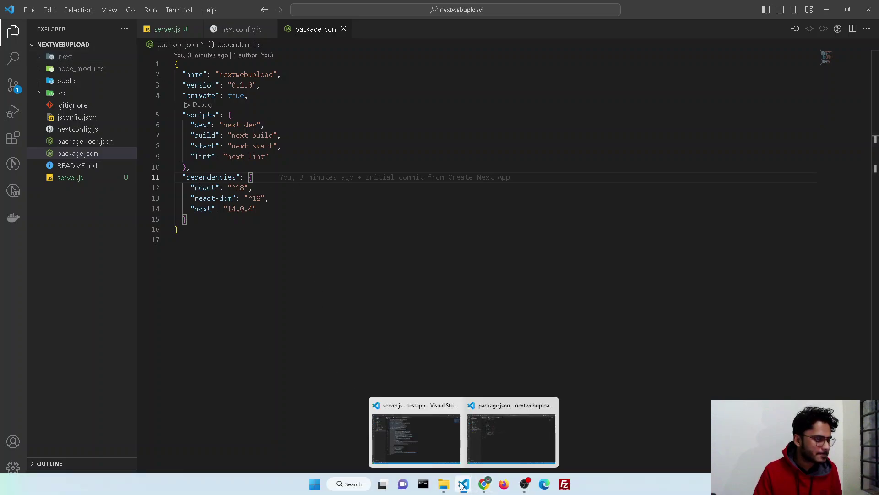
pyautogui.click(486, 444)
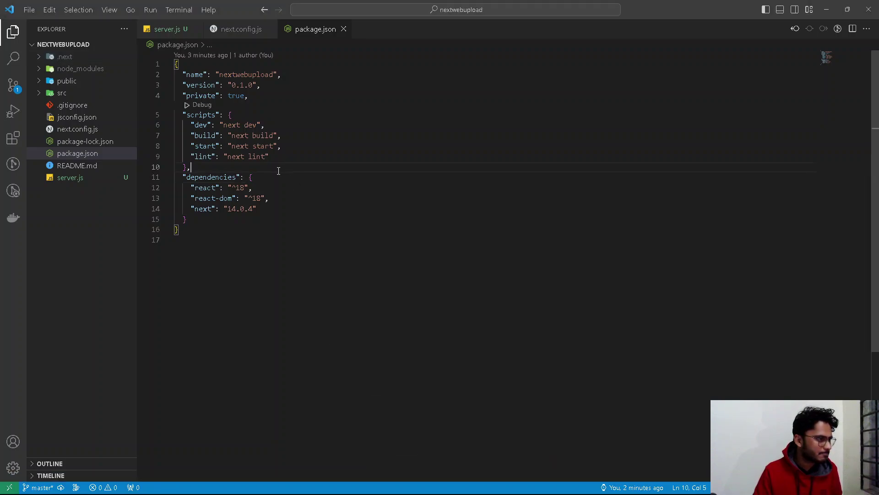
pyautogui.click(231, 30)
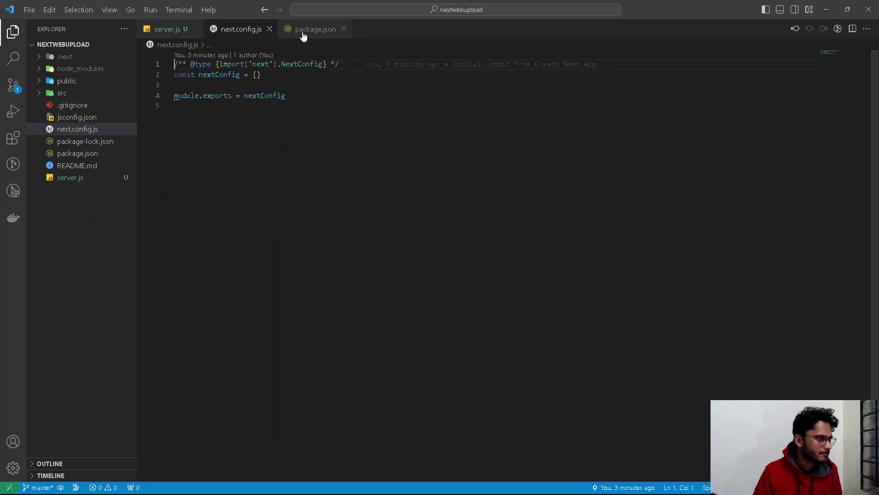
# Step: Switch to the testapp project window and copy the start script line from its package.json
pyautogui.moveTo(459, 492)
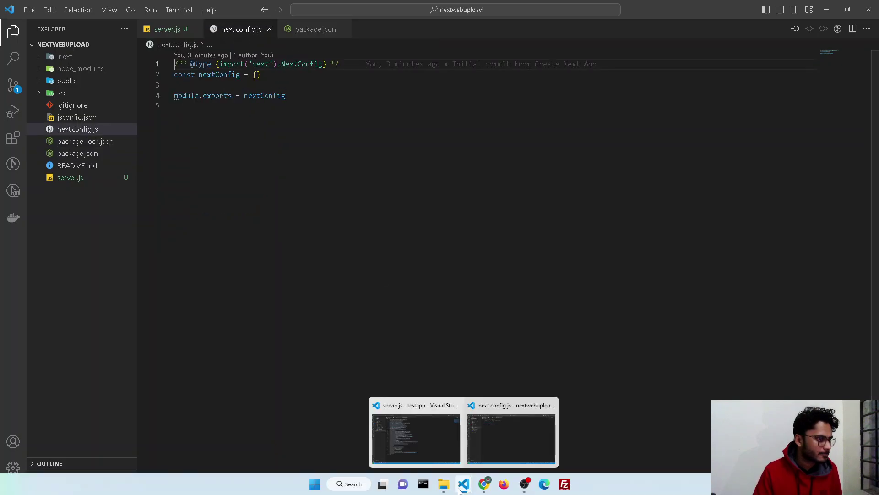
pyautogui.click(403, 435)
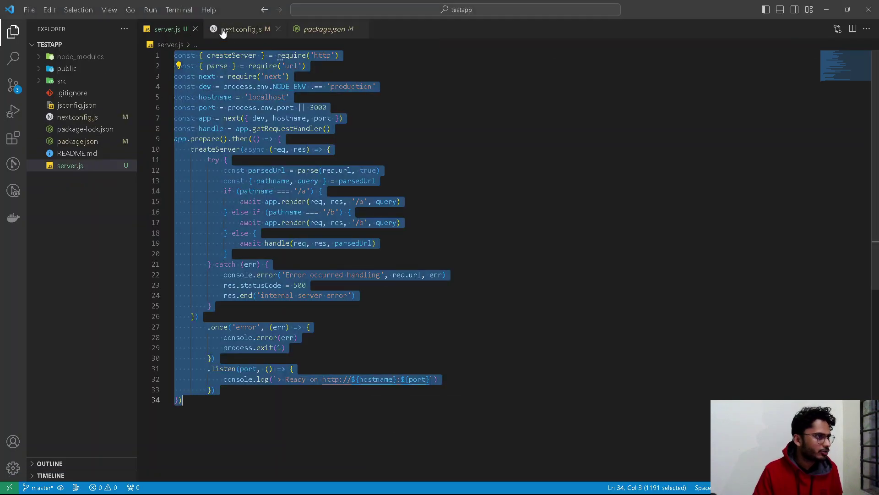
pyautogui.click(302, 30)
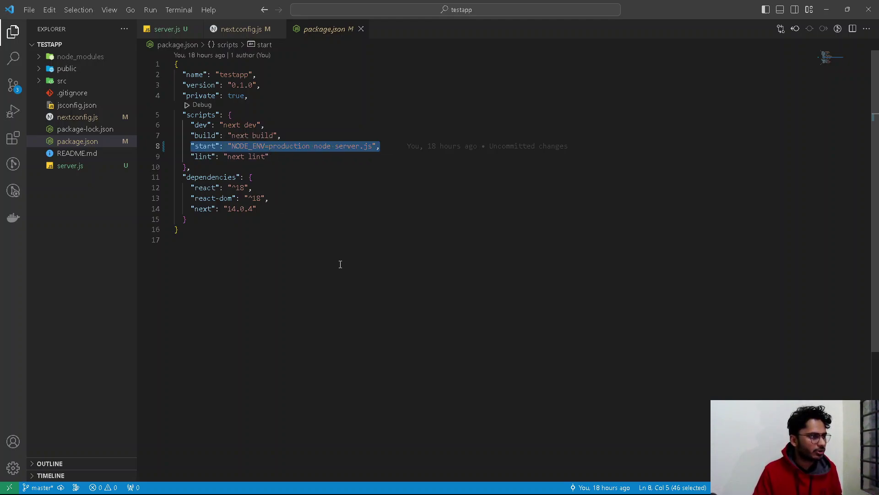
pyautogui.moveTo(462, 492)
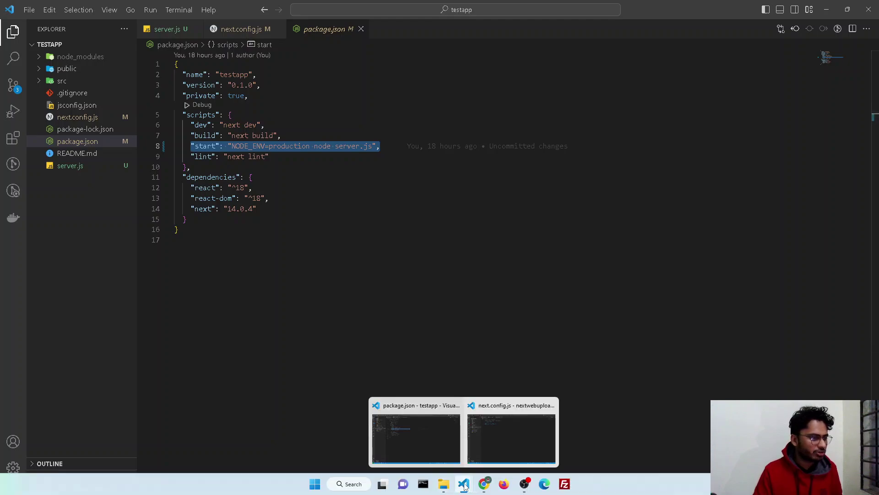
pyautogui.click(422, 444)
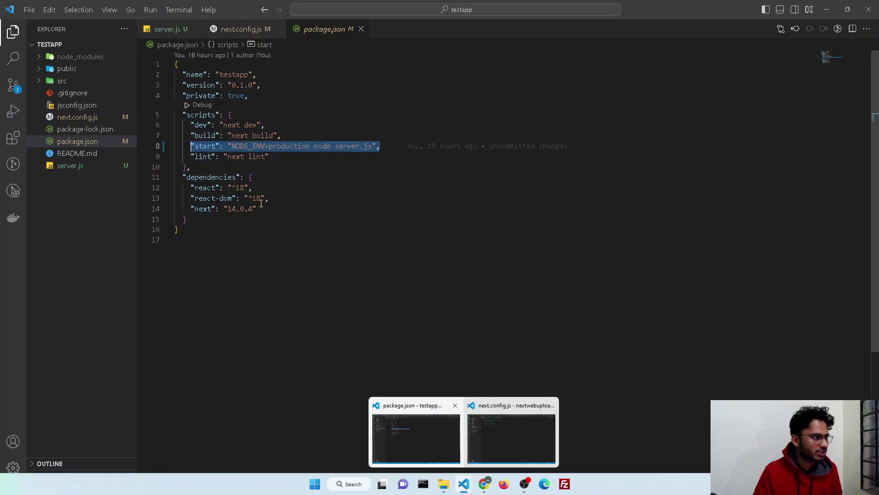
# Step: In nextwebupload's package.json, replace the start script line with "start": "NODE_ENV=production node server.js", and save the file
pyautogui.moveTo(463, 489)
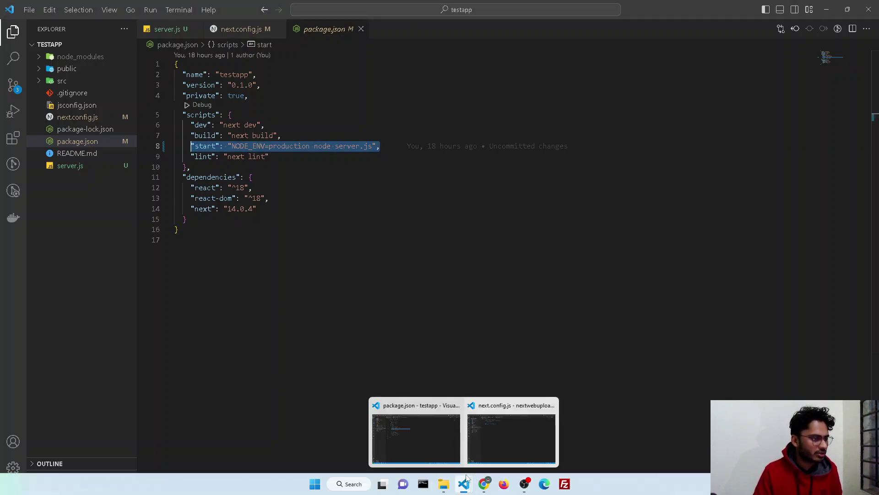
pyautogui.click(513, 433)
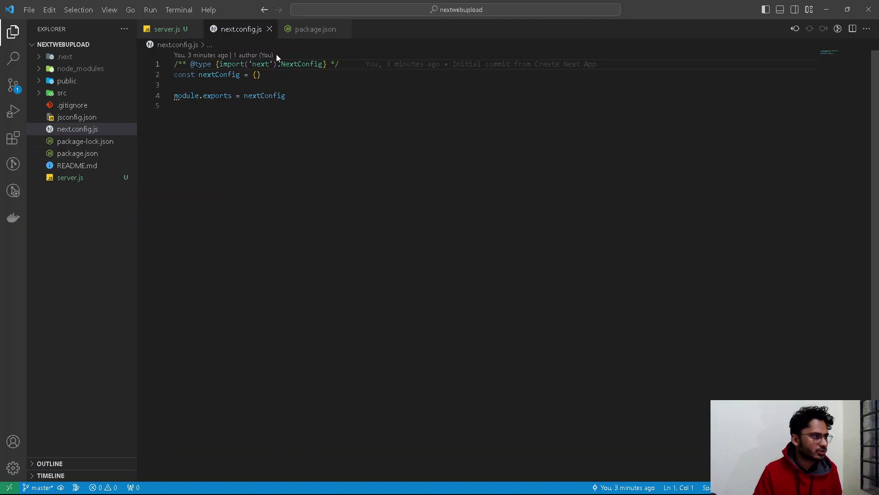
pyautogui.click(298, 30)
pyautogui.click(246, 166)
pyautogui.moveTo(289, 148); pyautogui.dragTo(192, 148)
pyautogui.write('"start": "NODE_ENV=production node server.js",')
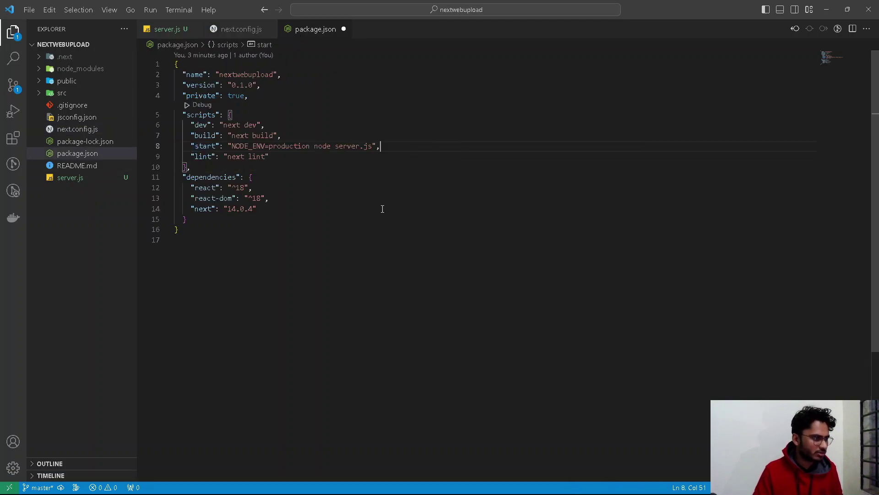
# Step: Add the property output: "export", to the nextConfig object in next.config.js and save the file
pyautogui.click(234, 34)
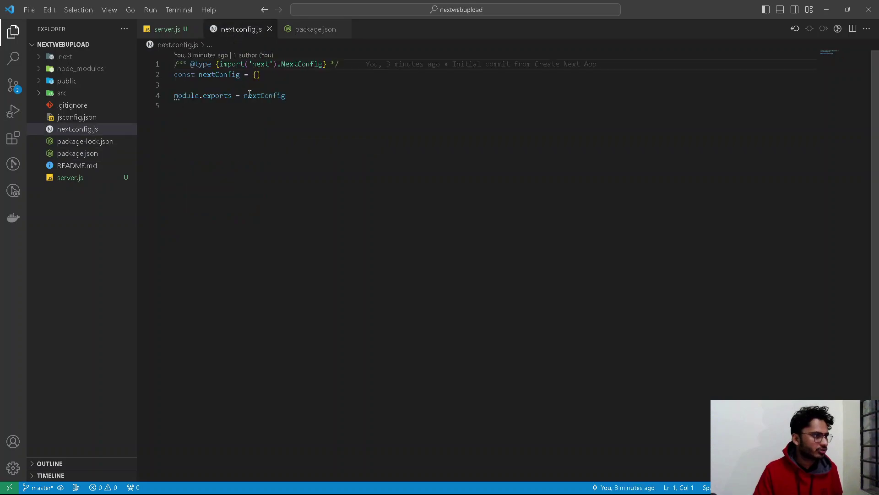
pyautogui.click(257, 75)
pyautogui.press('Return')
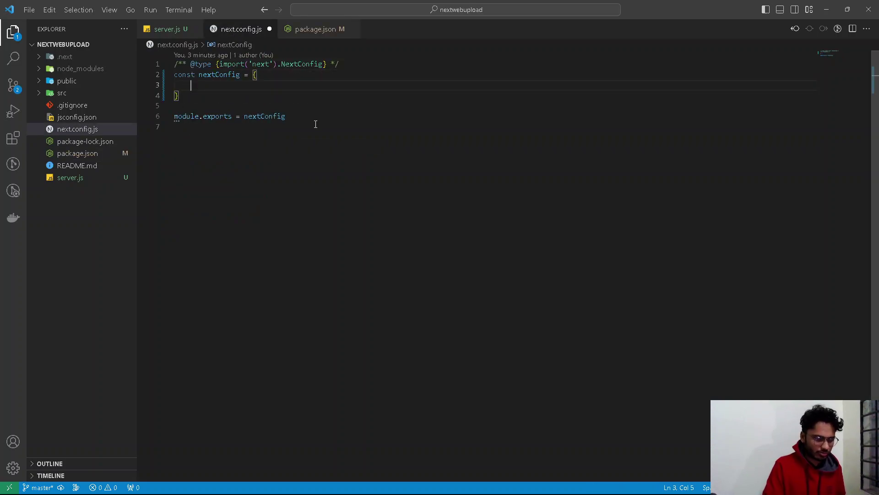
pyautogui.write('outpur')
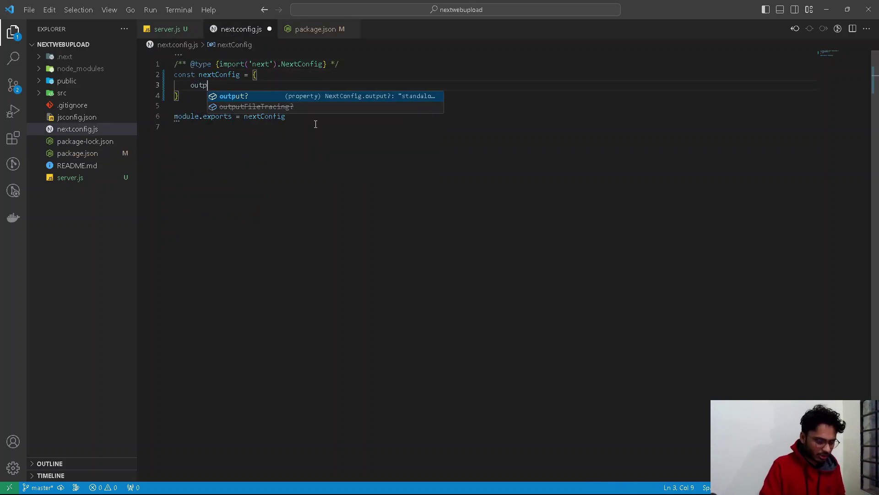
pyautogui.press('BackSpace')
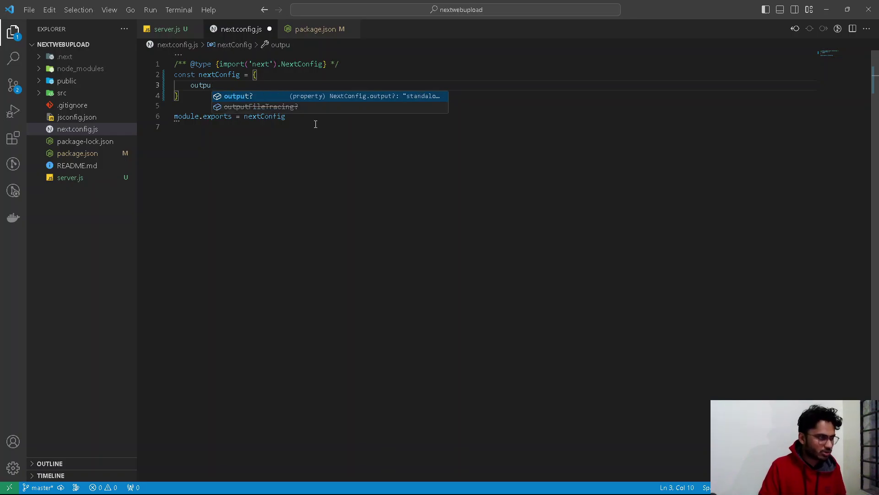
pyautogui.press('Return')
pyautogui.write(': ')
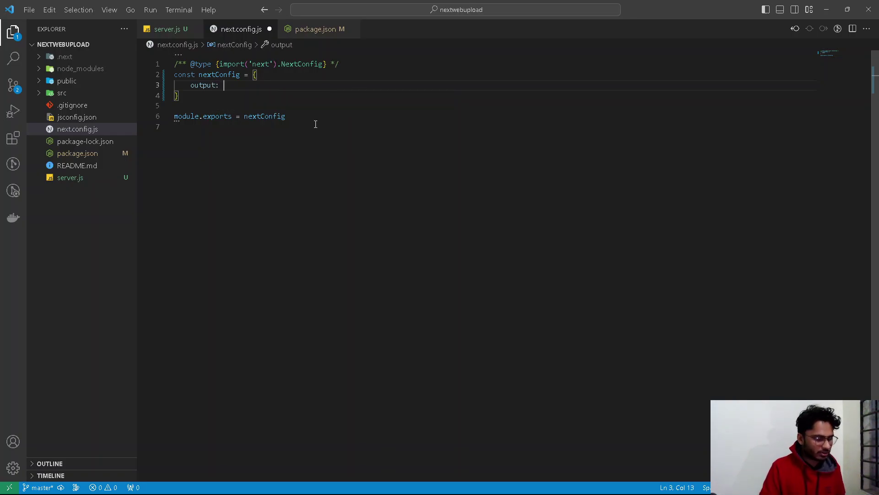
pyautogui.write('"export')
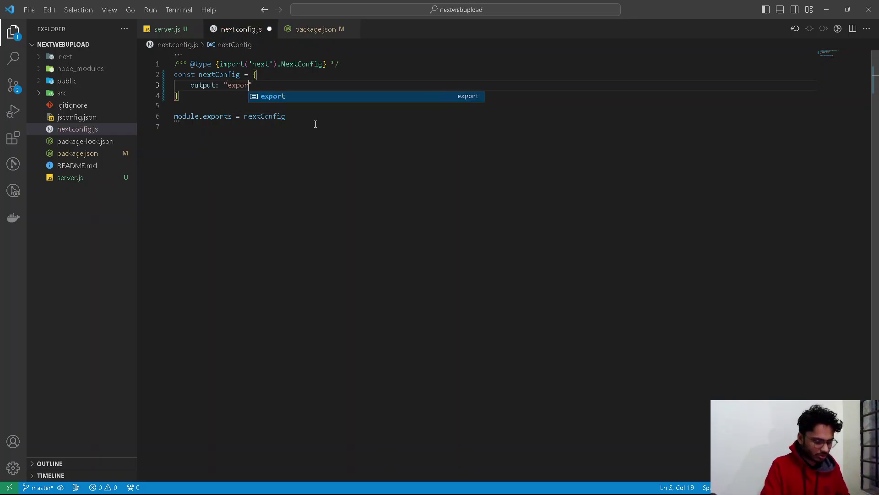
pyautogui.press('Escape')
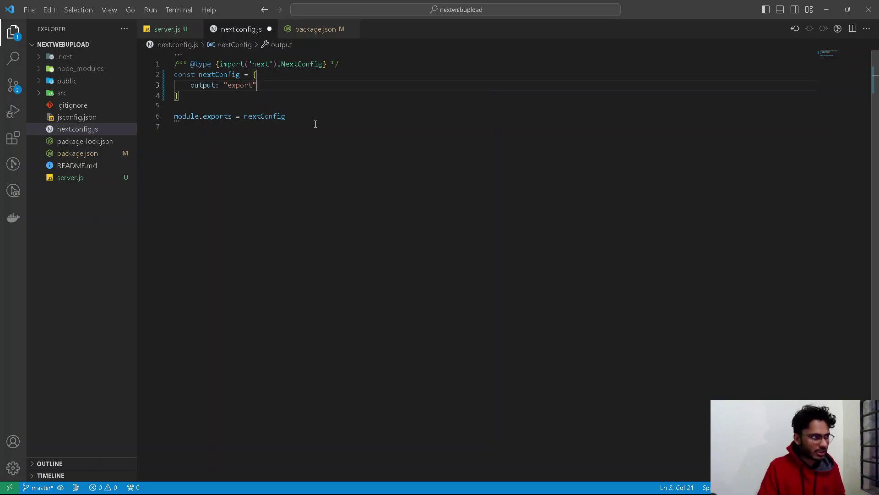
pyautogui.hotkey('ctrl', 's')
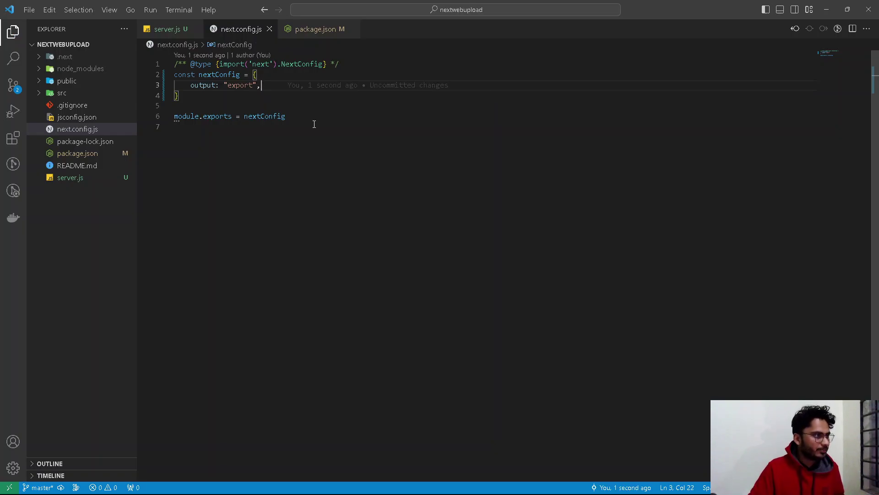
# Step: Delete the .next folder from the nextwebupload project
pyautogui.click(72, 58)
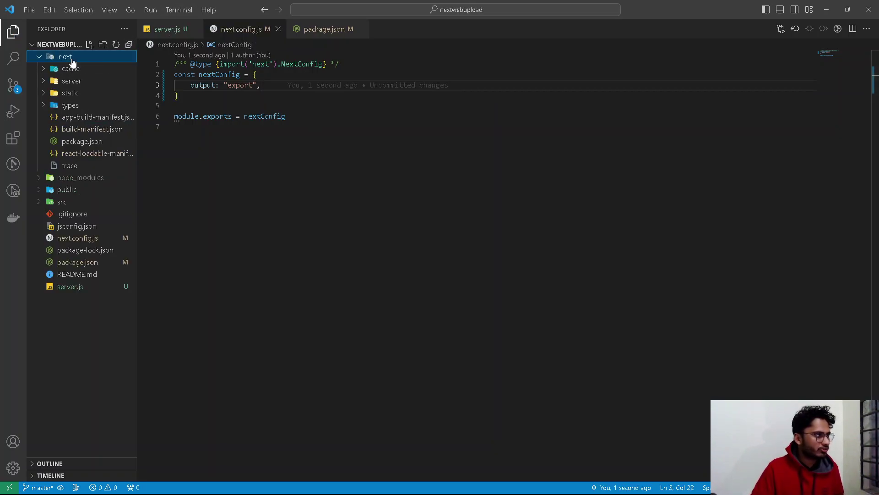
pyautogui.click(72, 59)
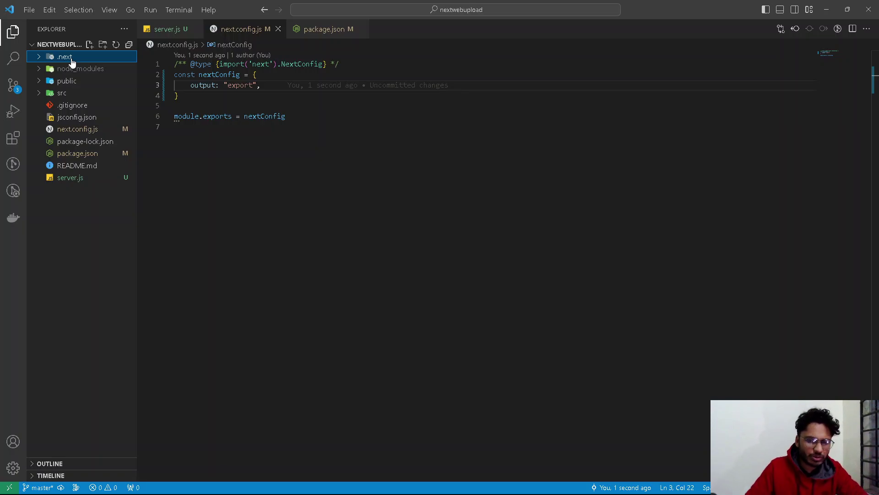
pyautogui.click(72, 59)
pyautogui.click(69, 58)
pyautogui.rightClick(71, 58)
pyautogui.click(92, 278)
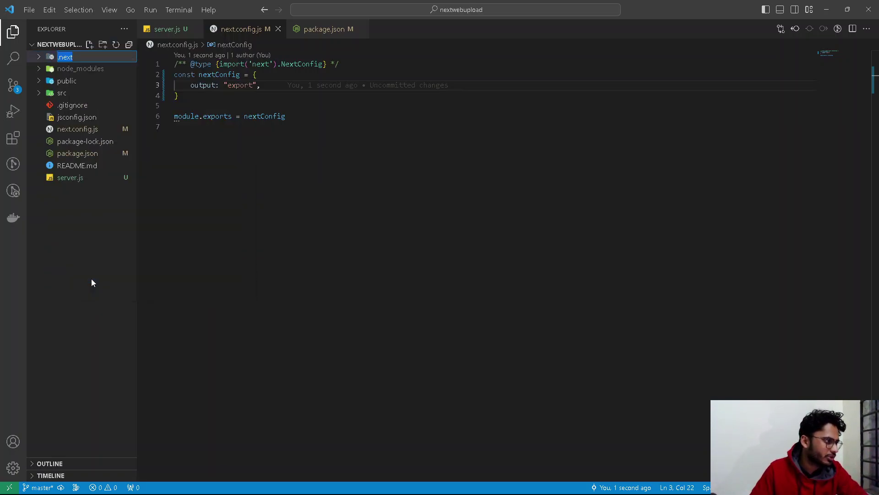
pyautogui.click(66, 58)
pyautogui.rightClick(66, 60)
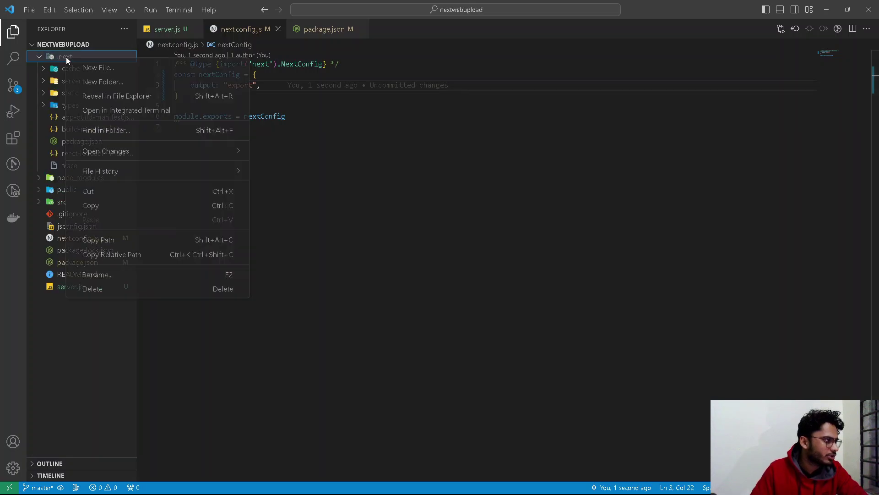
pyautogui.click(96, 289)
pyautogui.click(436, 264)
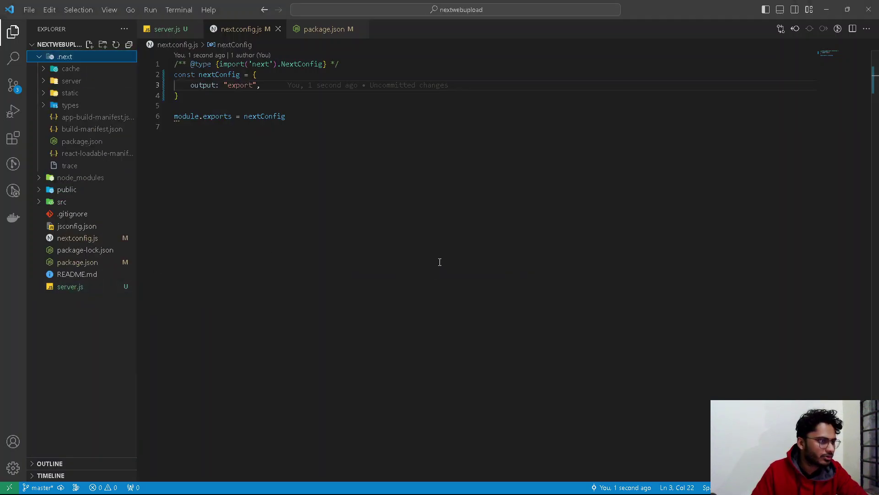
# Step: Run npm run dev in a maximized terminal for the nextwebupload project, with the interface zoomed in
pyautogui.click(179, 10)
pyautogui.click(202, 25)
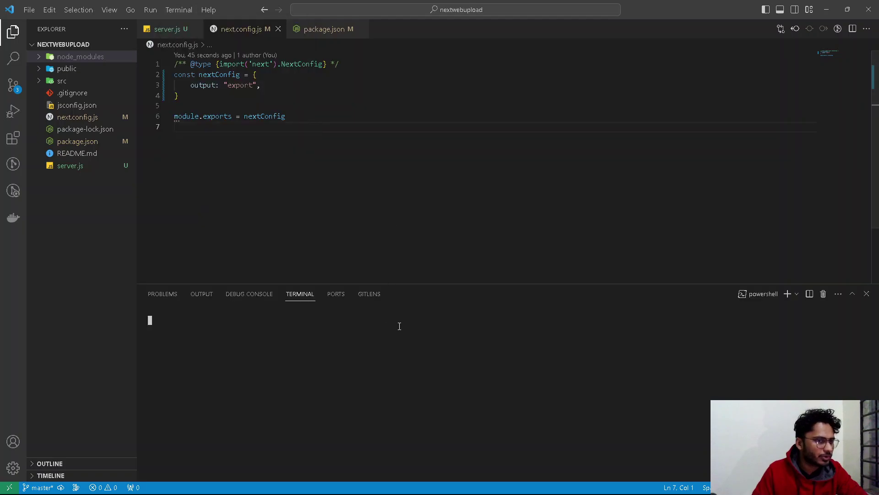
pyautogui.click(852, 294)
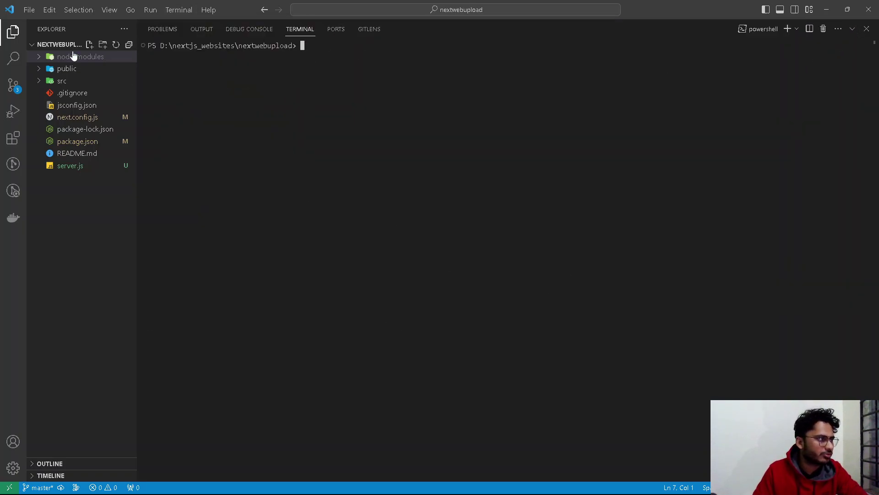
pyautogui.hotkey('ctrl', '=')
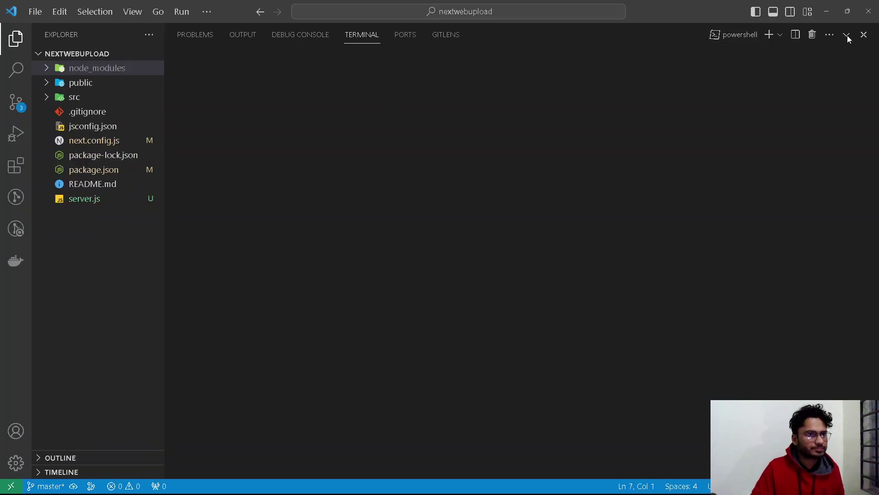
pyautogui.click(864, 35)
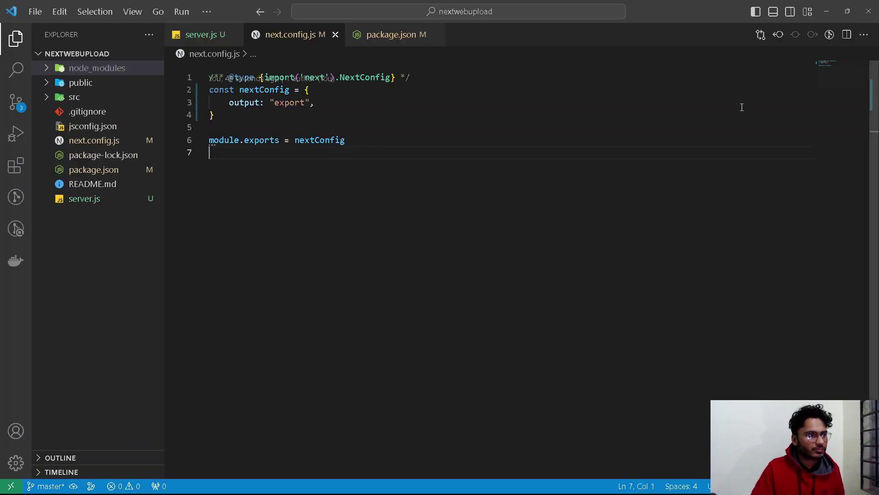
pyautogui.click(206, 12)
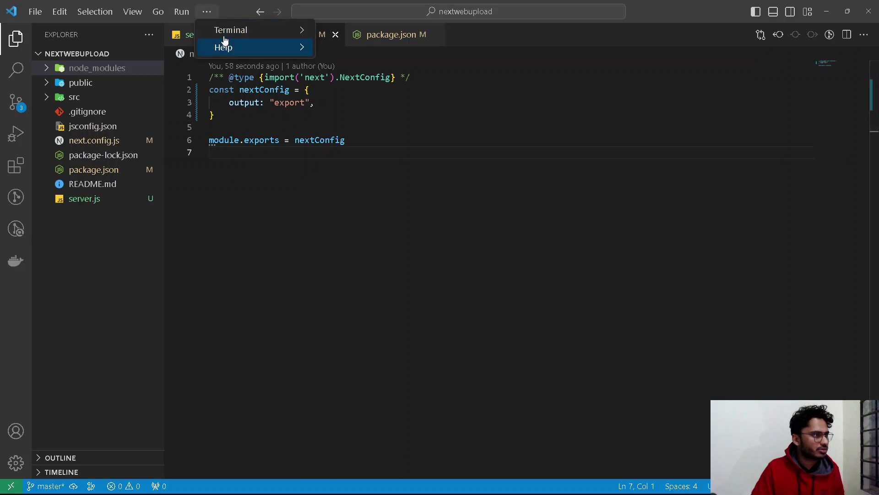
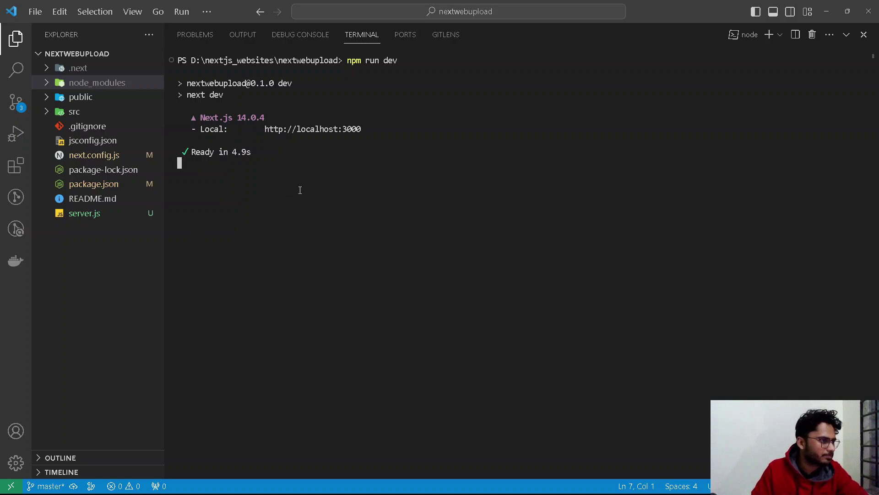
# Step: Try to delete the .next folder from the nextwebupload project while the dev server is running
pyautogui.click(72, 68)
pyautogui.click(72, 69)
pyautogui.rightClick(72, 69)
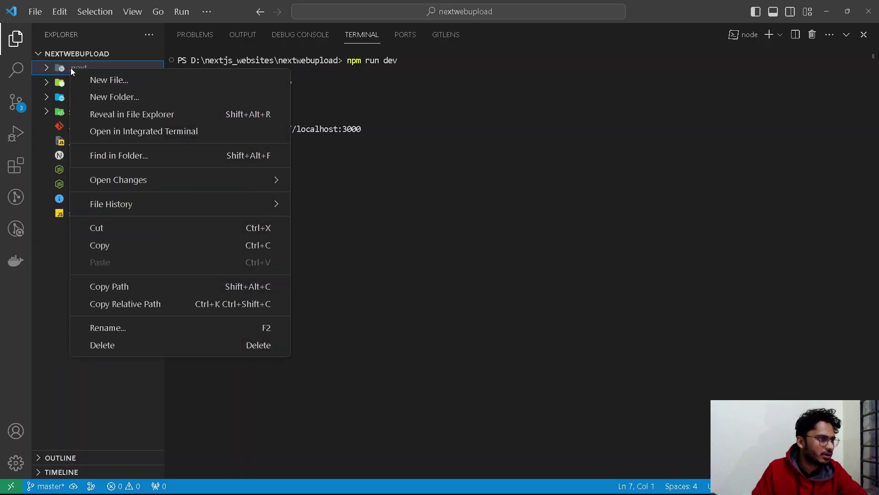
pyautogui.click(110, 344)
pyautogui.click(432, 261)
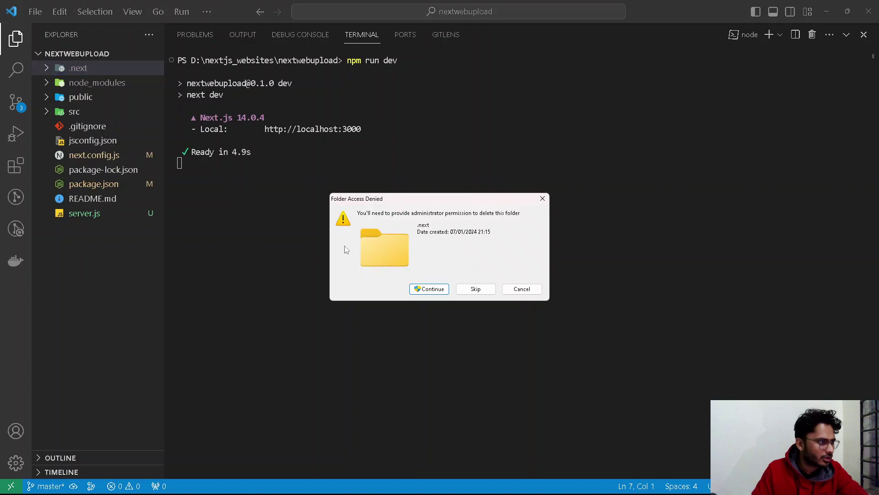
pyautogui.click(430, 289)
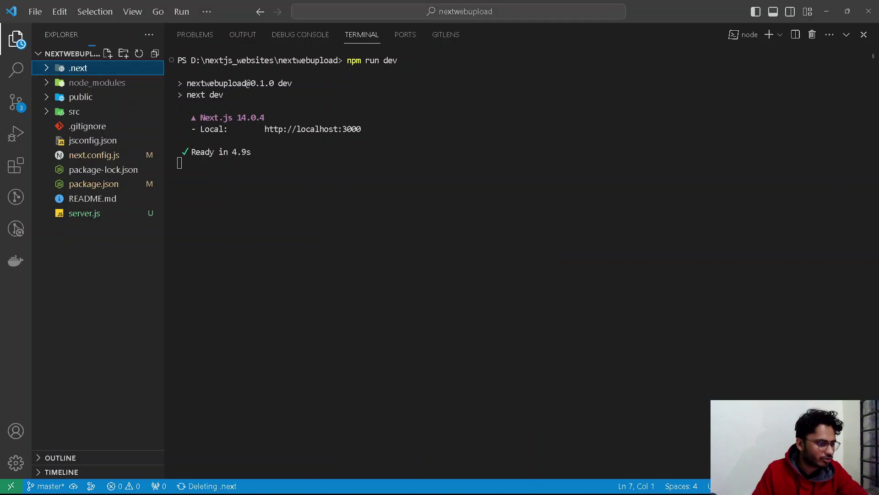
pyautogui.moveTo(534, 485)
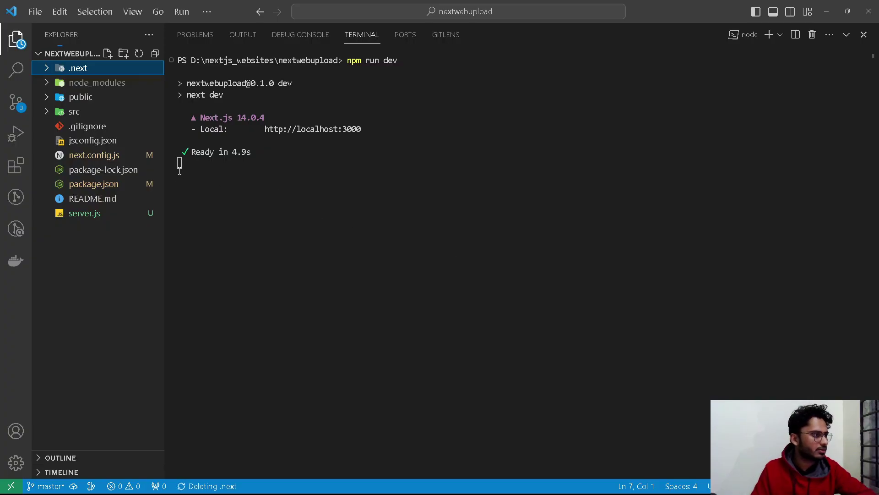
pyautogui.click(179, 167)
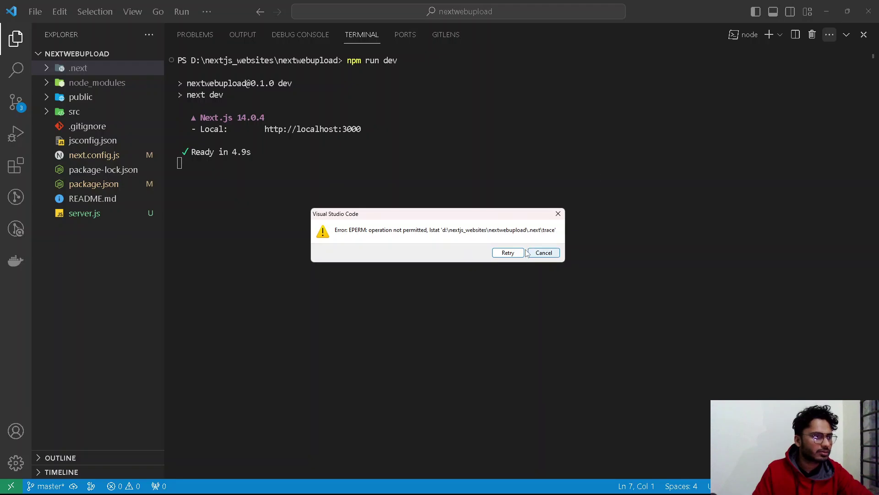
pyautogui.click(544, 252)
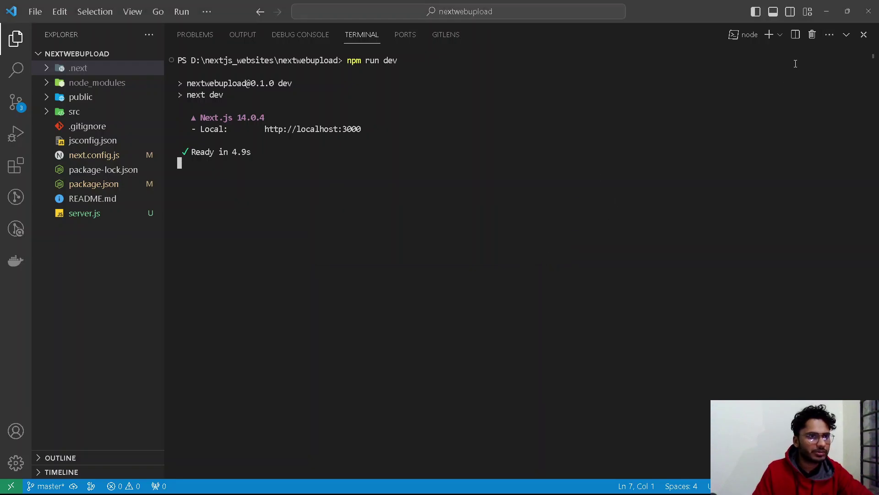
# Step: Kill the dev server's terminal and move the .next folder to the Recycle Bin
pyautogui.click(812, 37)
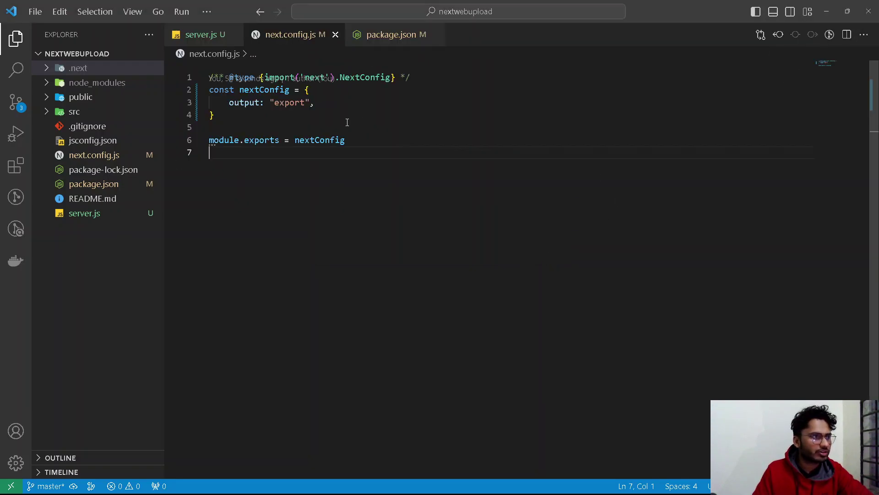
pyautogui.rightClick(87, 70)
pyautogui.click(128, 348)
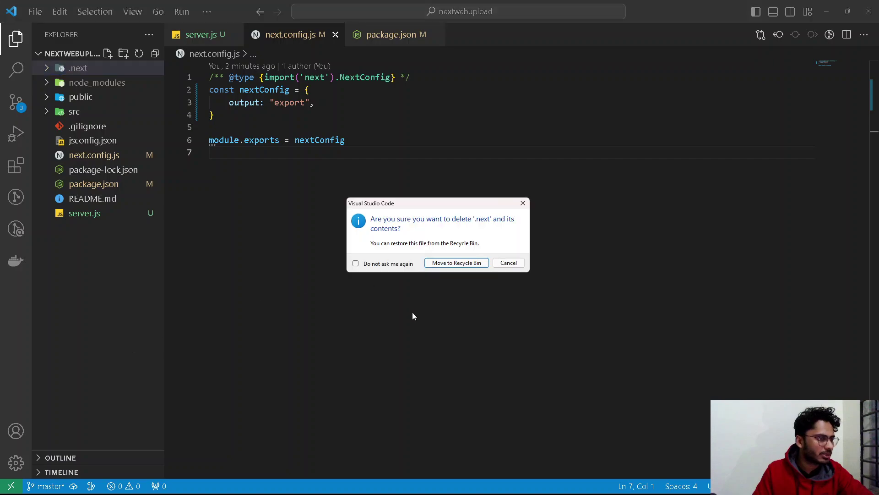
pyautogui.click(448, 262)
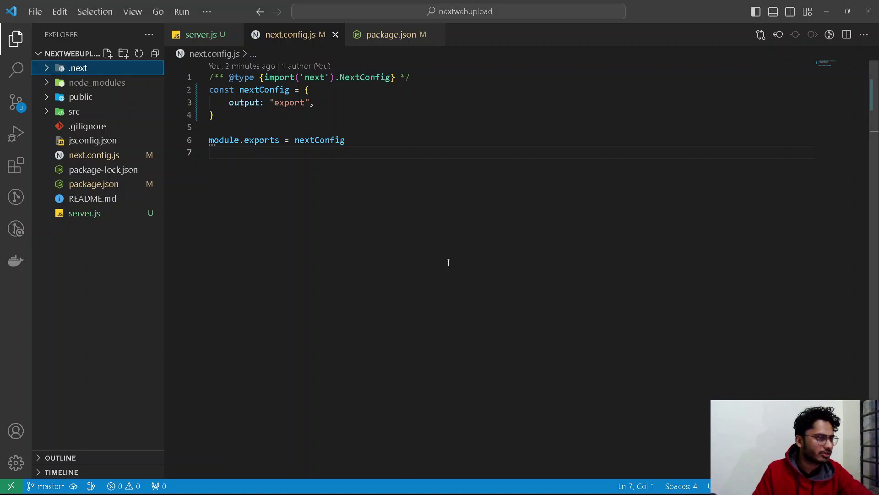
# Step: Build the project with npm run build in a new terminal and expand the out folder in the project tree
pyautogui.click(206, 11)
pyautogui.moveTo(231, 29)
pyautogui.click(364, 29)
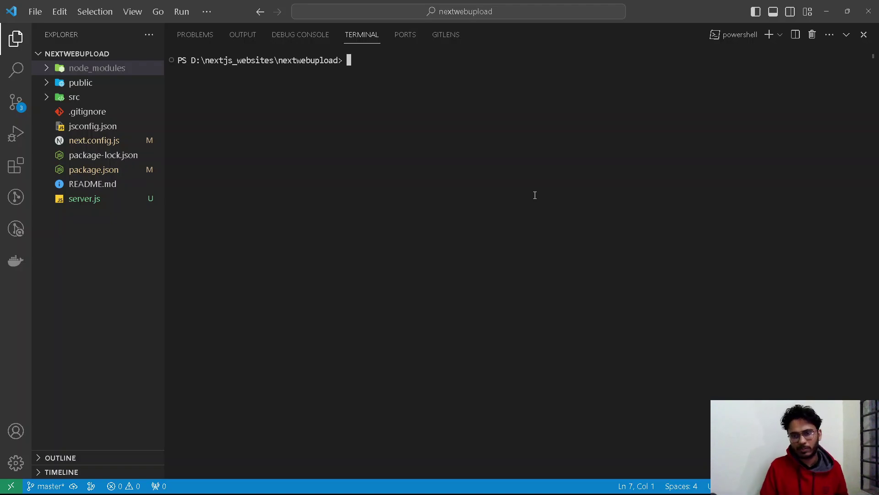
pyautogui.write('npm ru')
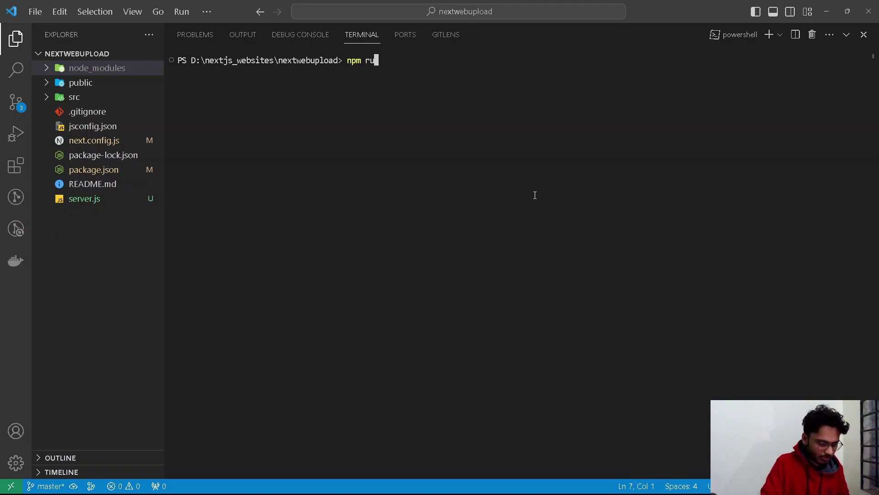
pyautogui.write('n build')
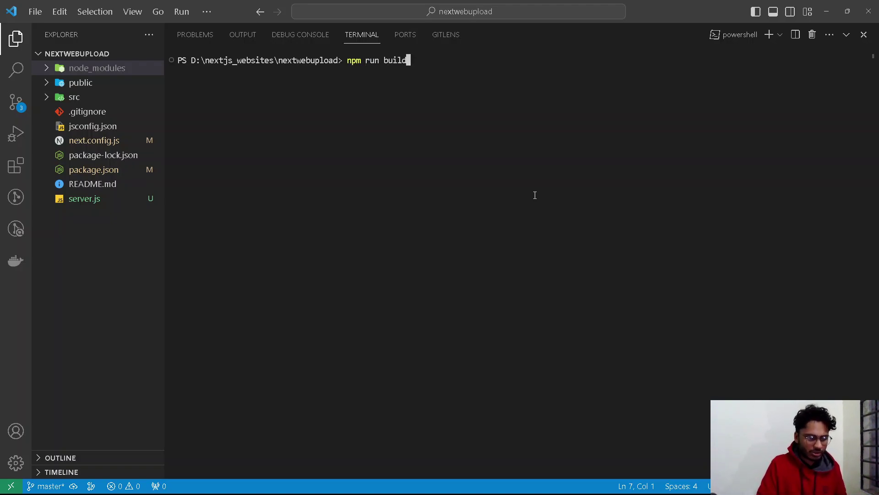
pyautogui.press('Return')
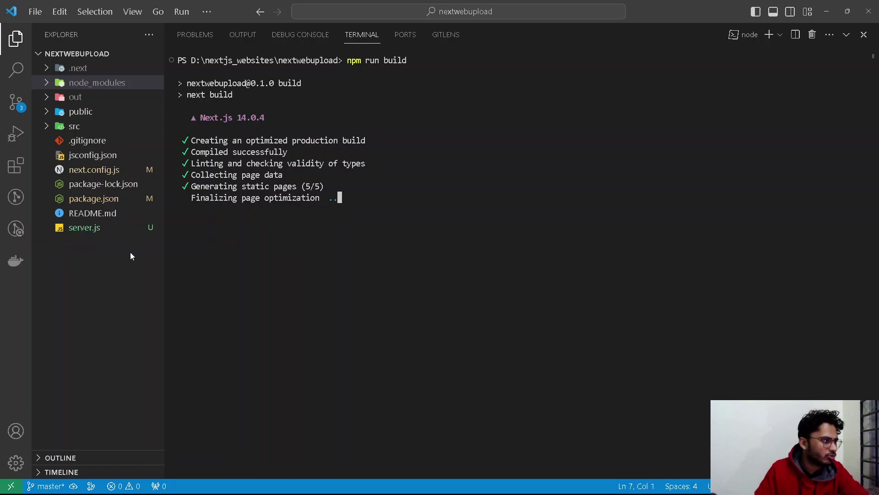
pyautogui.click(76, 97)
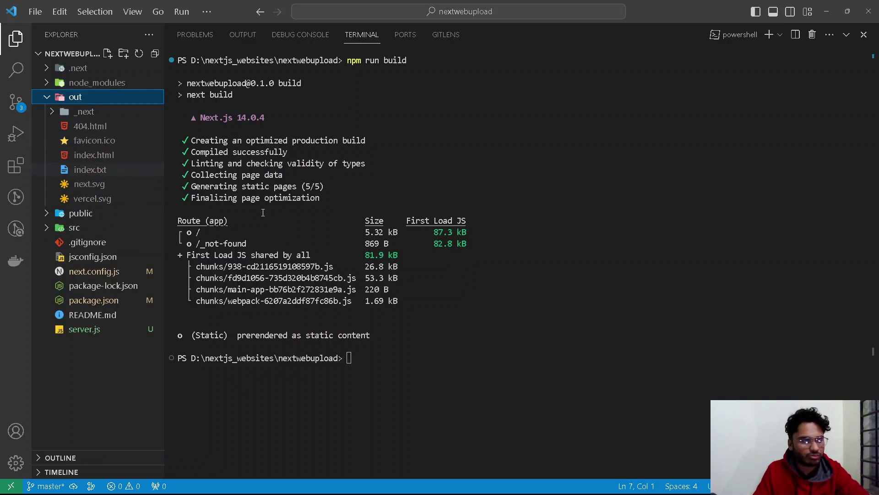
pyautogui.click(864, 34)
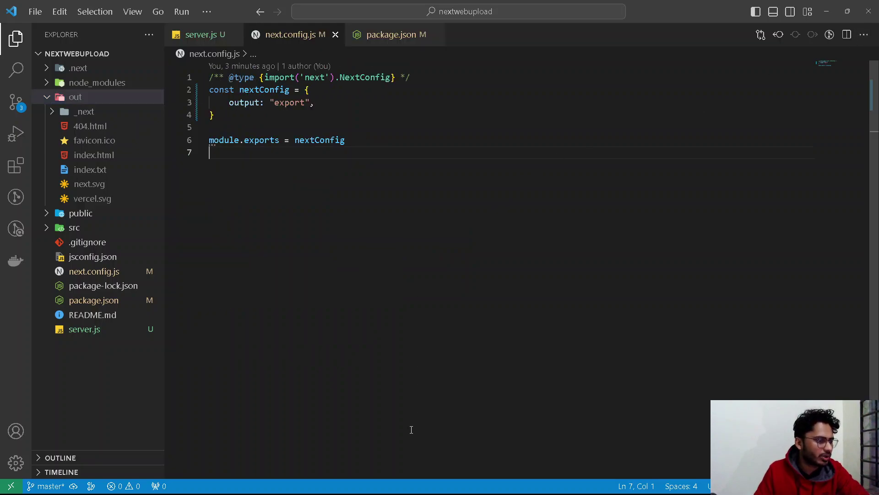
# Step: Switch to File Explorer and open the out folder inside nextwebupload
pyautogui.click(463, 485)
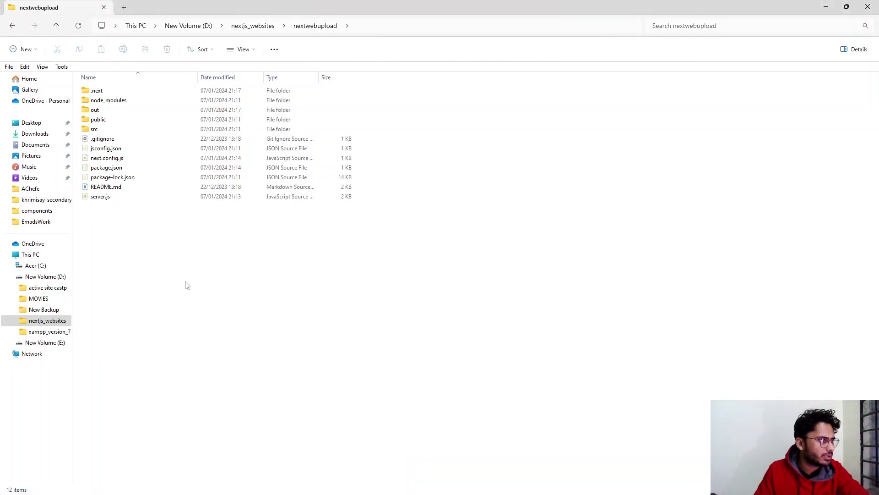
pyautogui.rightClick(155, 225)
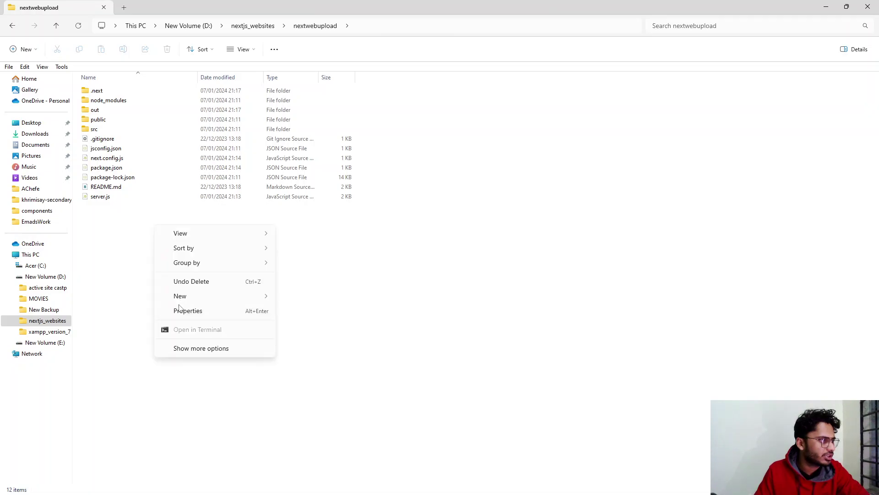
pyautogui.click(197, 348)
pyautogui.click(179, 261)
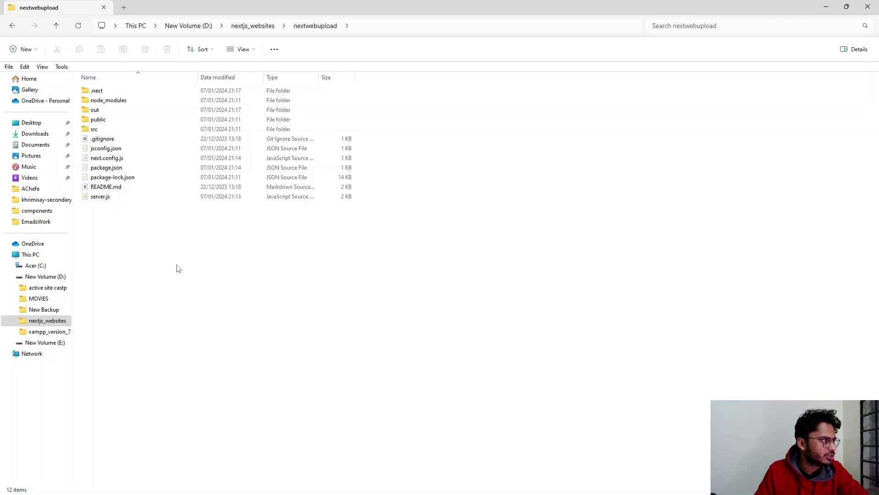
pyautogui.doubleClick(95, 110)
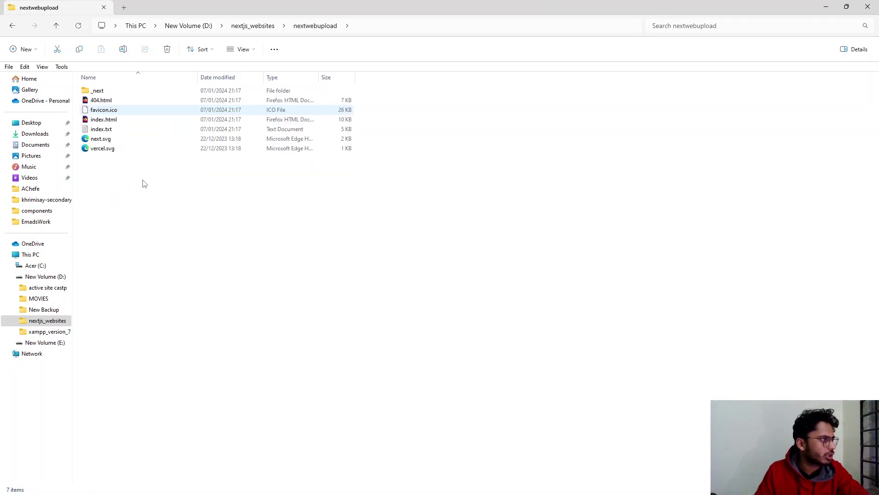
# Step: Compress all contents of the out folder into a ZIP archive named nextwebupload.zip
pyautogui.hotkey('ctrl', 'a')
pyautogui.rightClick(128, 131)
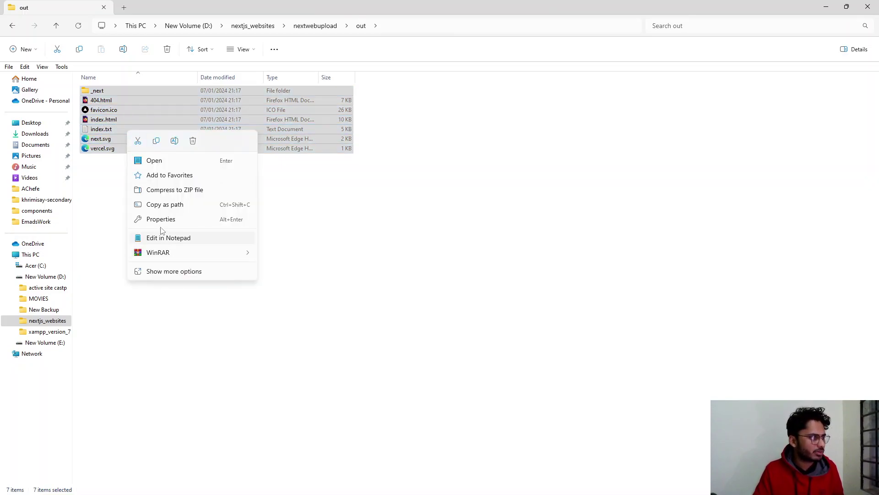
pyautogui.click(173, 191)
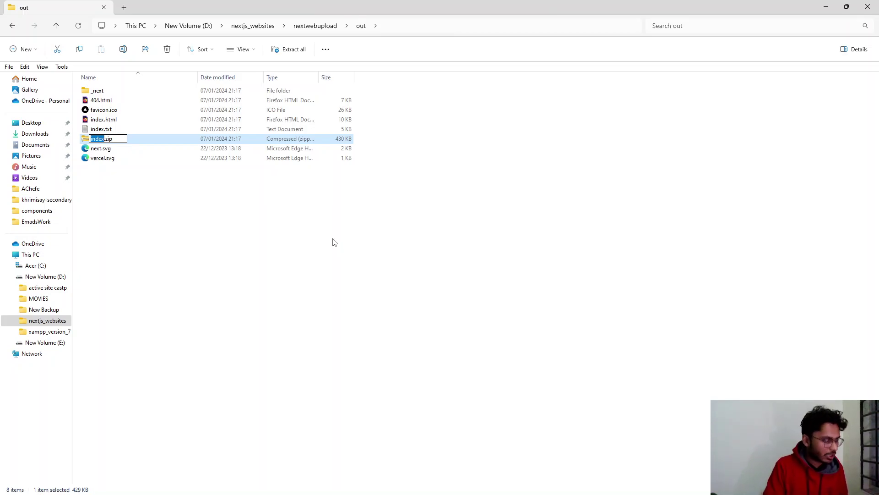
pyautogui.write('nextweb')
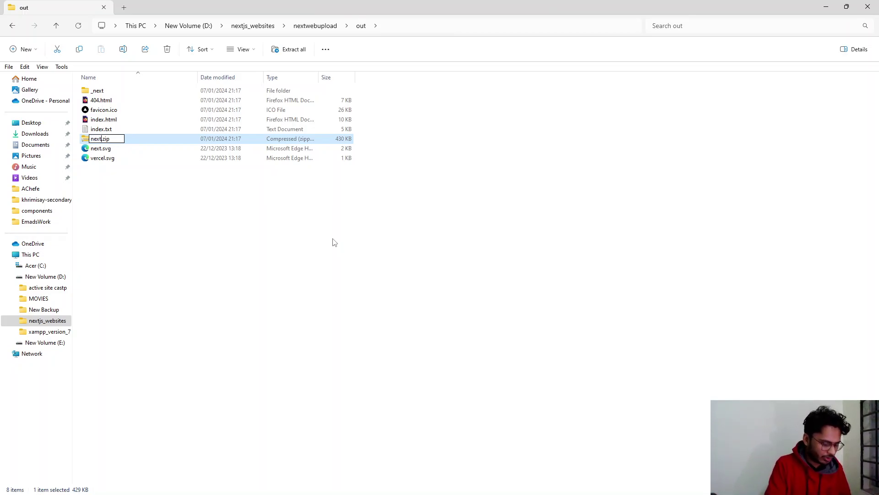
pyautogui.write('upload')
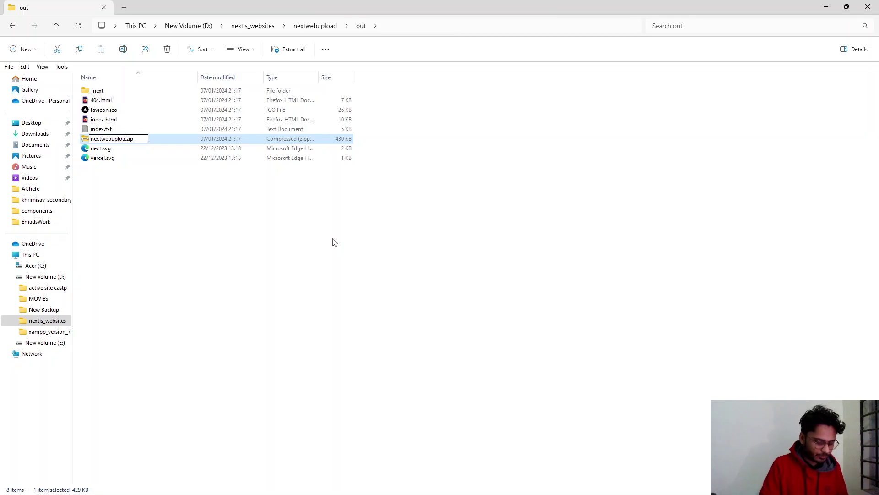
pyautogui.press('Return')
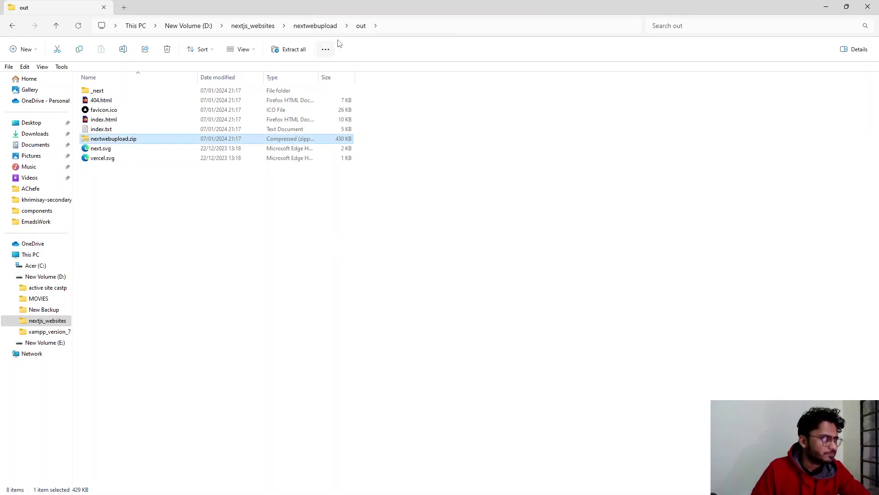
pyautogui.rightClick(124, 139)
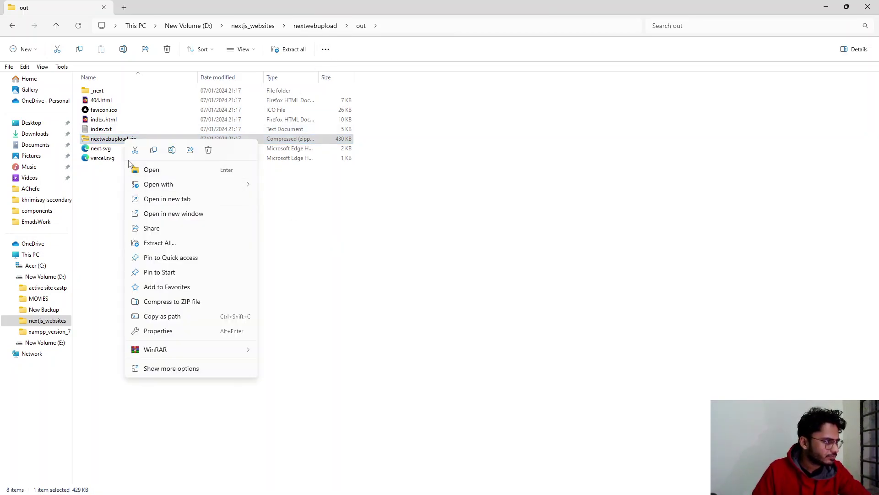
pyautogui.click(170, 368)
pyautogui.click(468, 317)
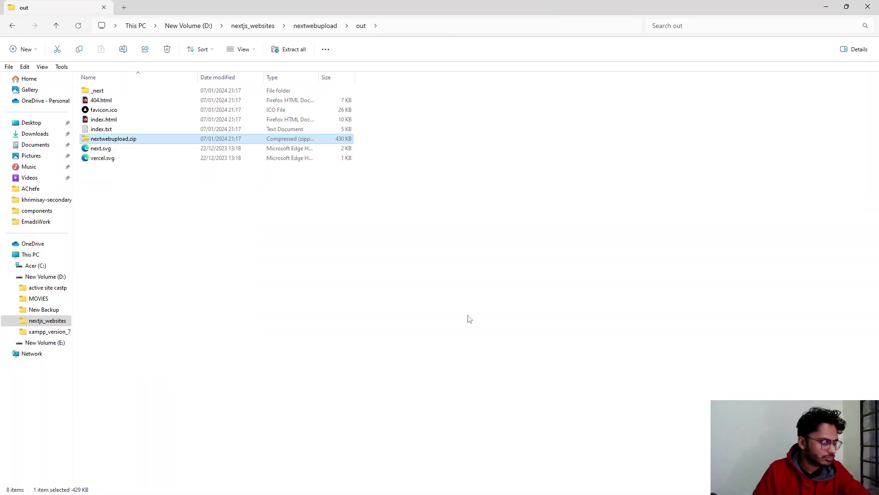
# Step: Switch to Chrome and open the form for creating a new domain in cPanel's Domains section
pyautogui.click(485, 484)
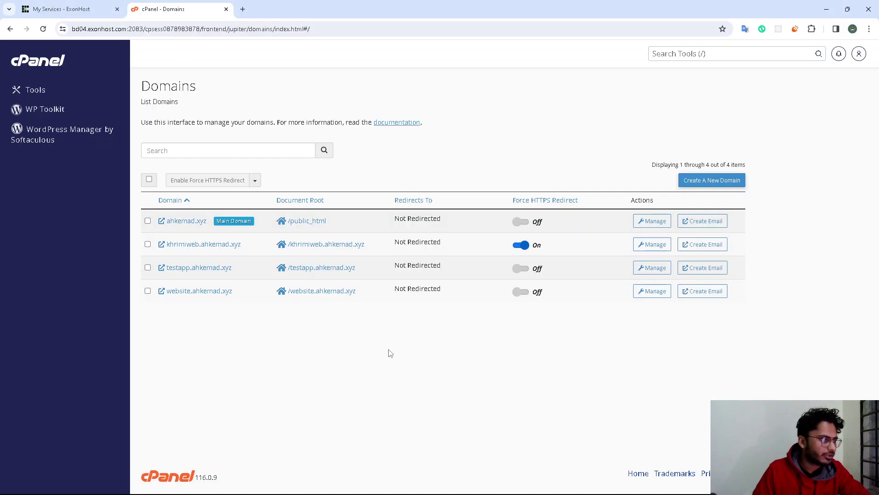
pyautogui.click(50, 64)
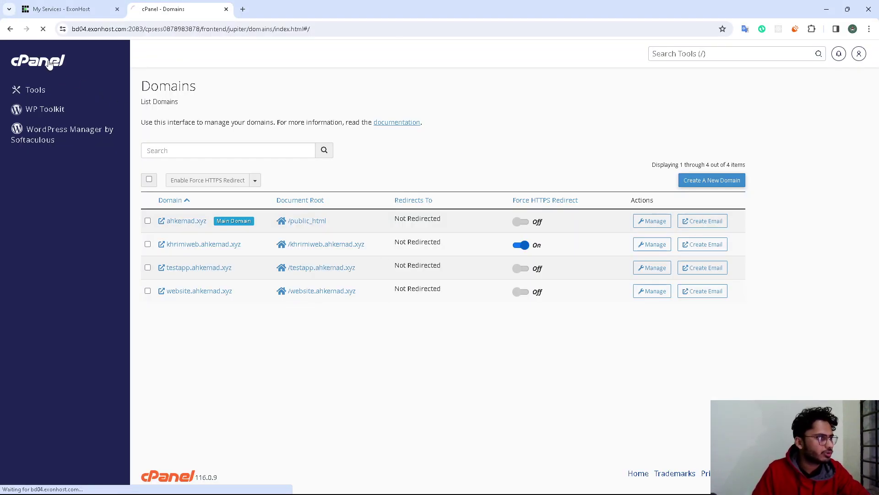
pyautogui.scroll(-4, 440, 289)
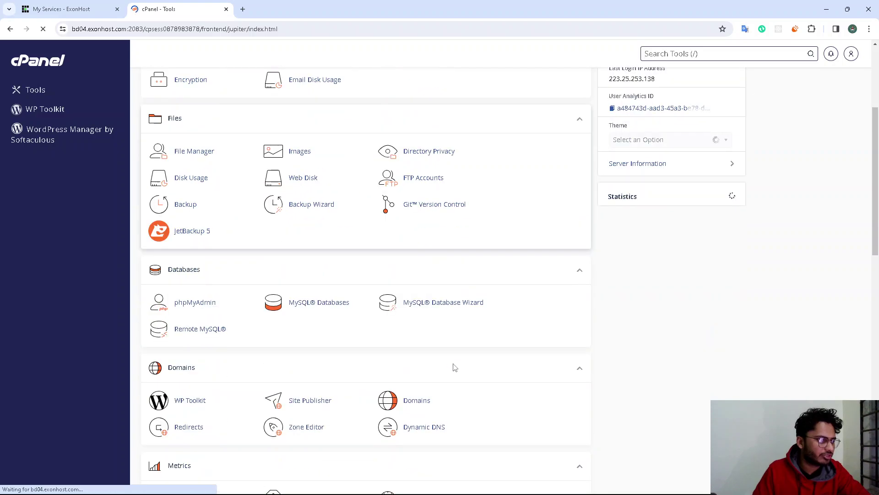
pyautogui.click(417, 403)
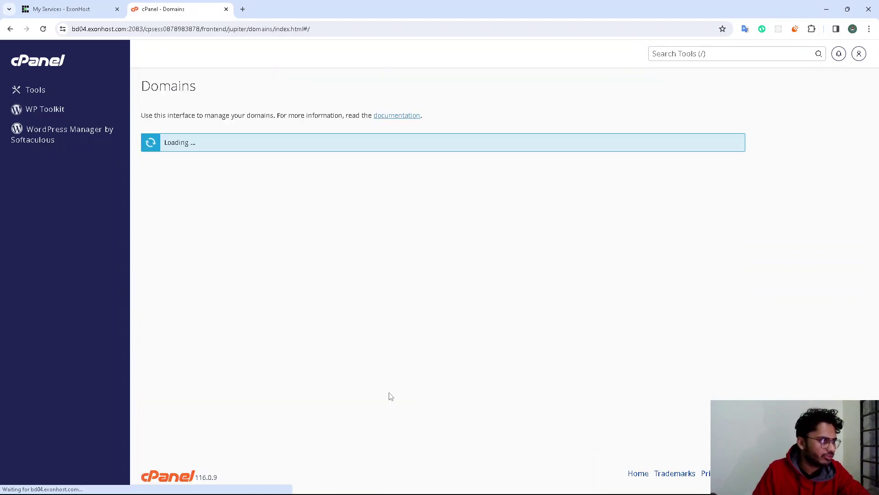
pyautogui.click(701, 182)
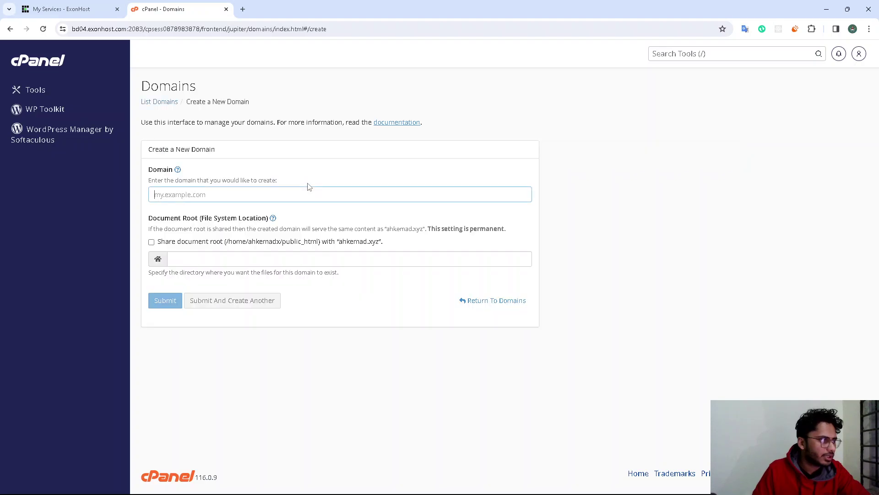
# Step: Create the domain nexttutorial.ahkemad.xyz with its own document root, copying the domain name before submitting
pyautogui.click(250, 198)
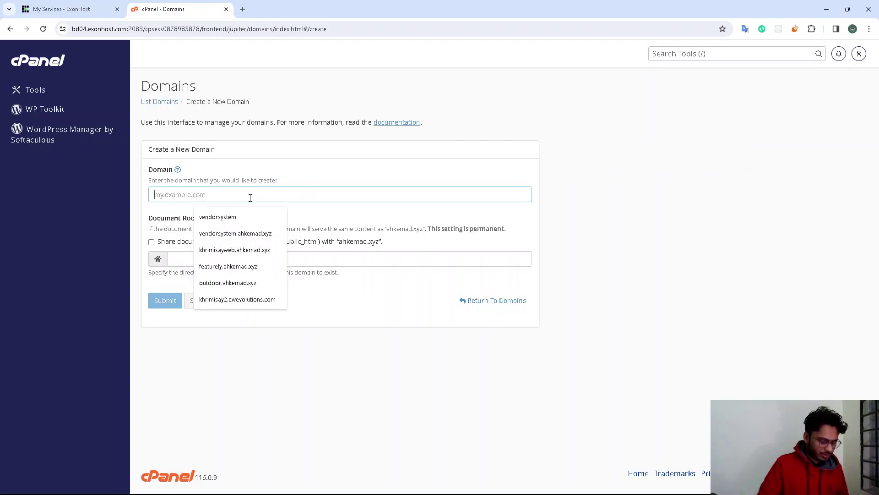
pyautogui.write('nexttut')
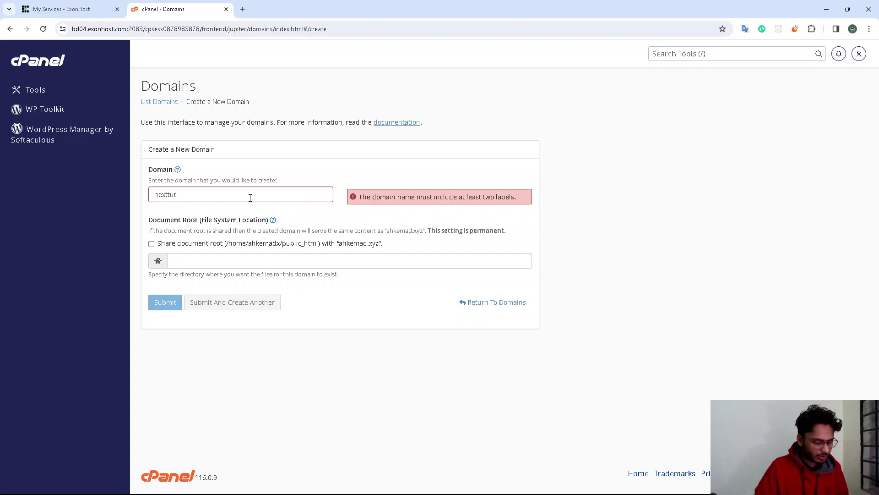
pyautogui.write('orial')
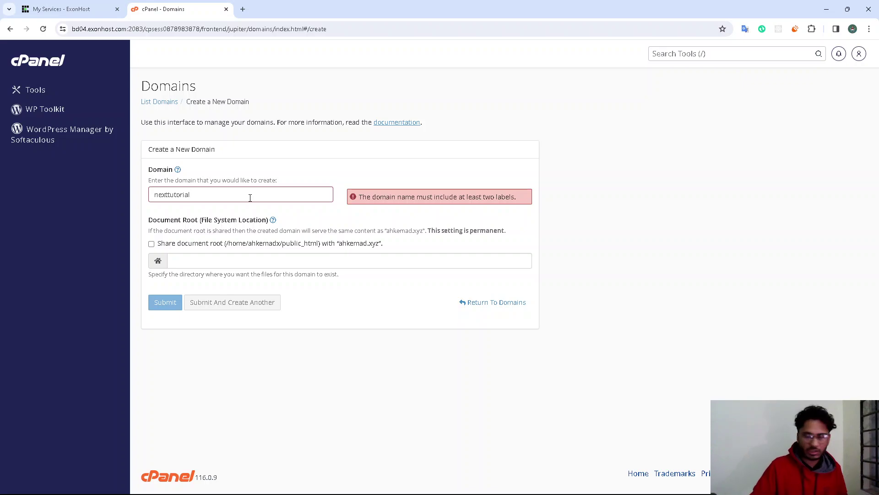
pyautogui.hotkey('ctrl', 'a')
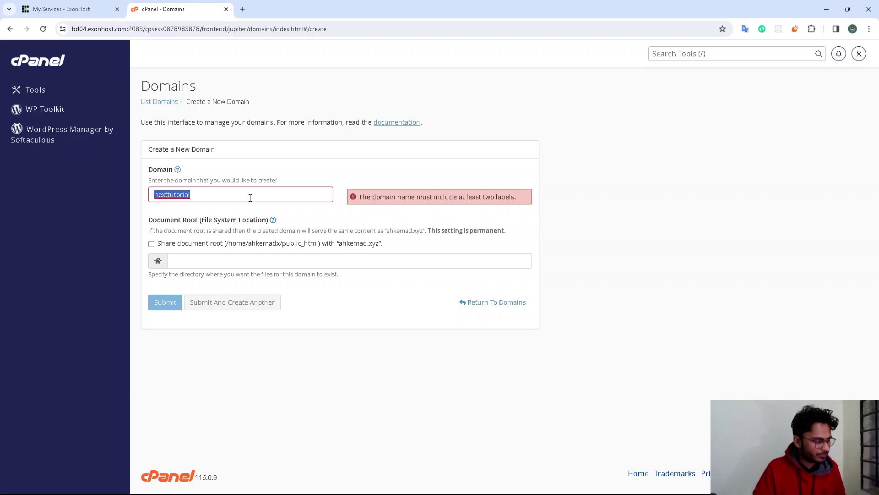
pyautogui.click(250, 197)
pyautogui.write('.ah')
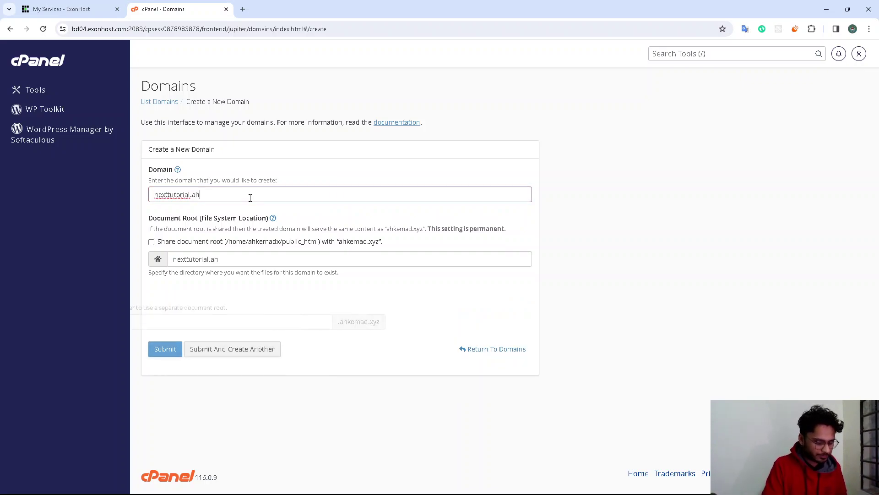
pyautogui.write('kema')
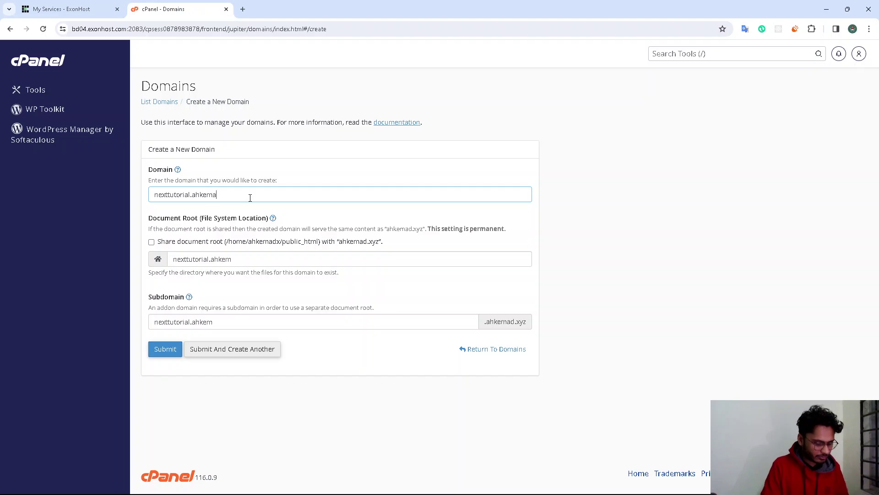
pyautogui.write('d.xyz')
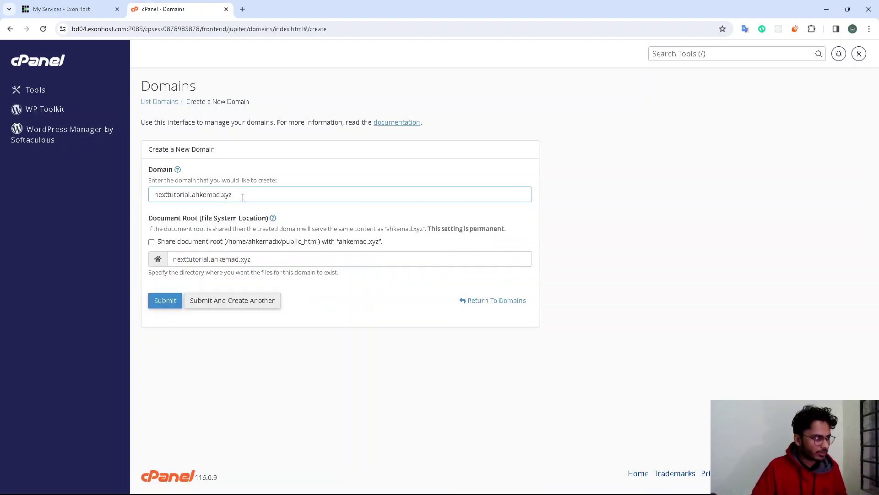
pyautogui.click(301, 171)
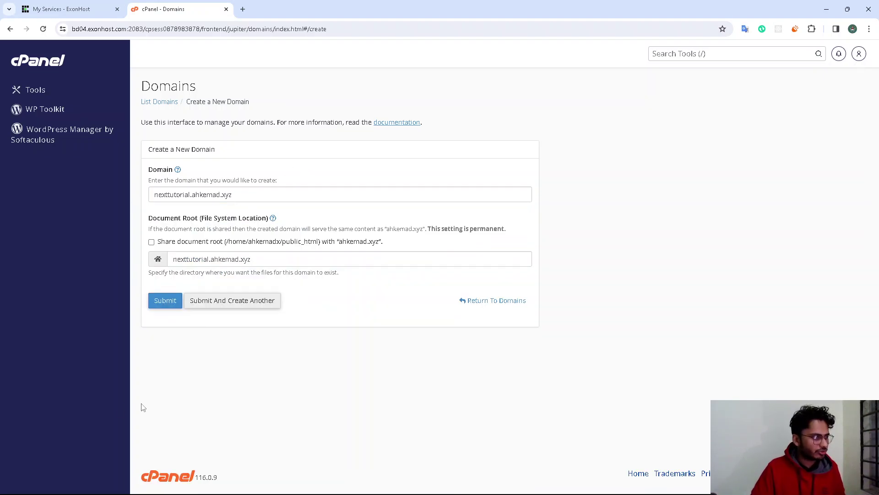
pyautogui.tripleClick(256, 194)
pyautogui.hotkey('ctrl', 'c')
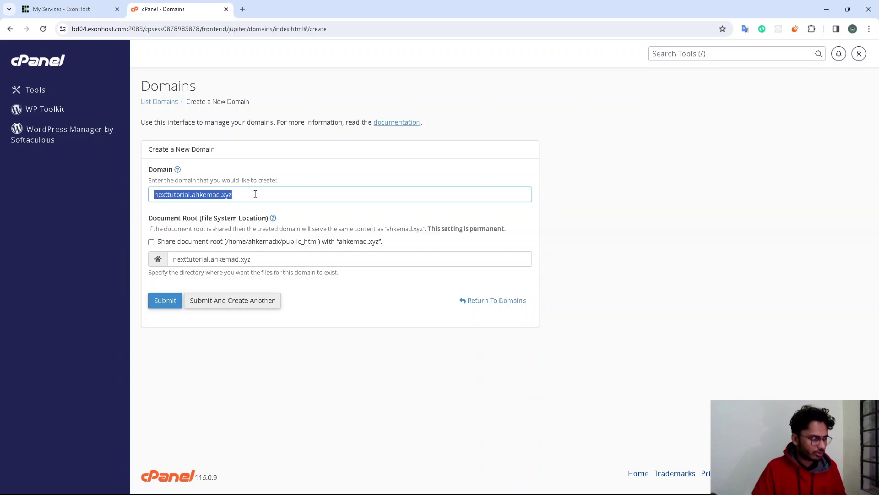
pyautogui.click(164, 301)
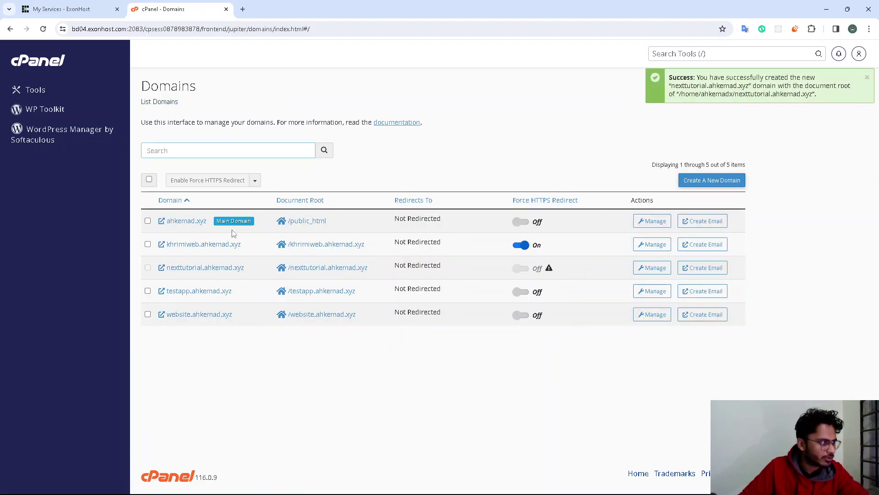
# Step: Upload nextwebupload.zip from the out folder in File Explorer to the document root of nexttutorial.ahkemad.xyz
pyautogui.click(318, 269)
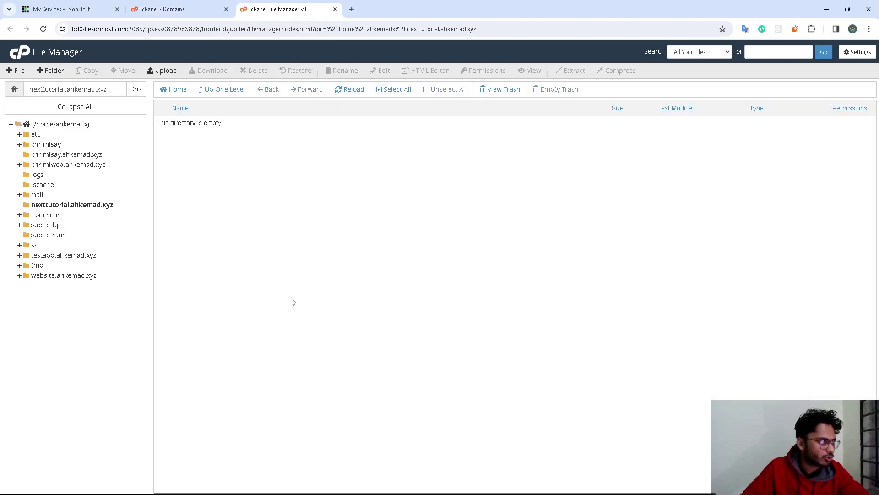
pyautogui.click(167, 71)
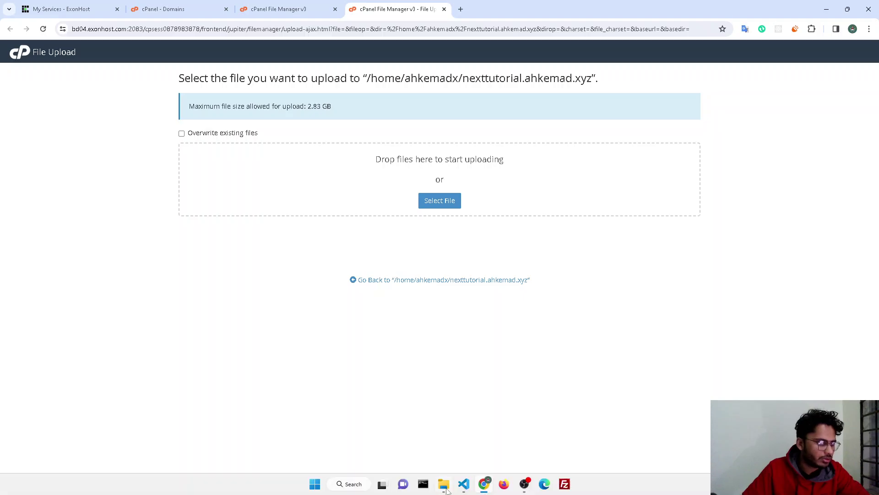
pyautogui.click(446, 485)
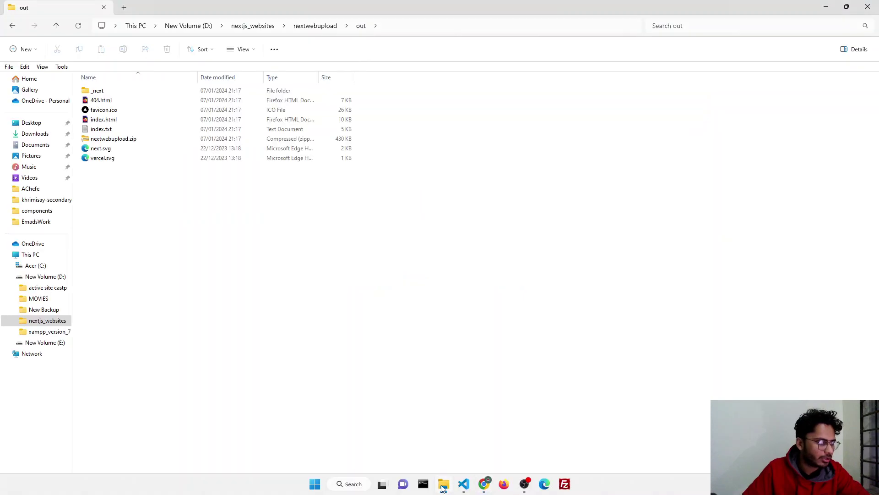
pyautogui.click(847, 6)
pyautogui.click(315, 288)
pyautogui.moveTo(314, 291); pyautogui.dragTo(630, 193)
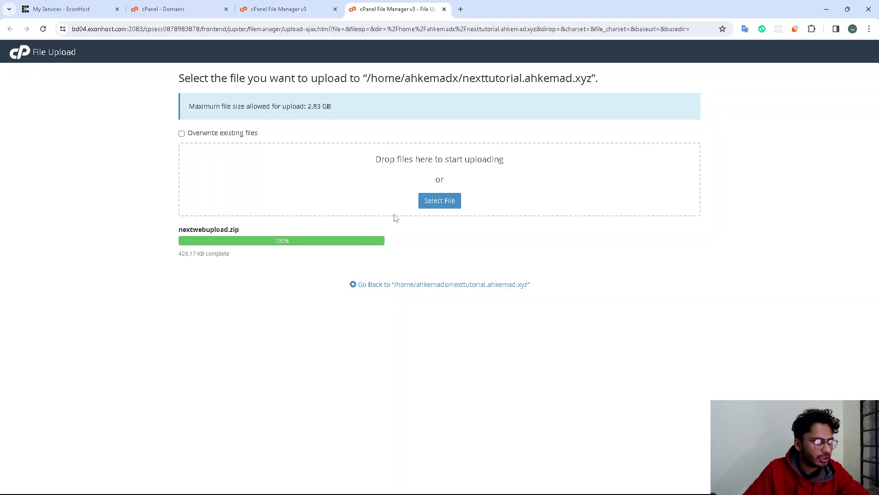
# Step: Return to the domain's folder in File Manager and extract nextwebupload.zip into /nexttutorial.ahkemad.xyz
pyautogui.click(463, 285)
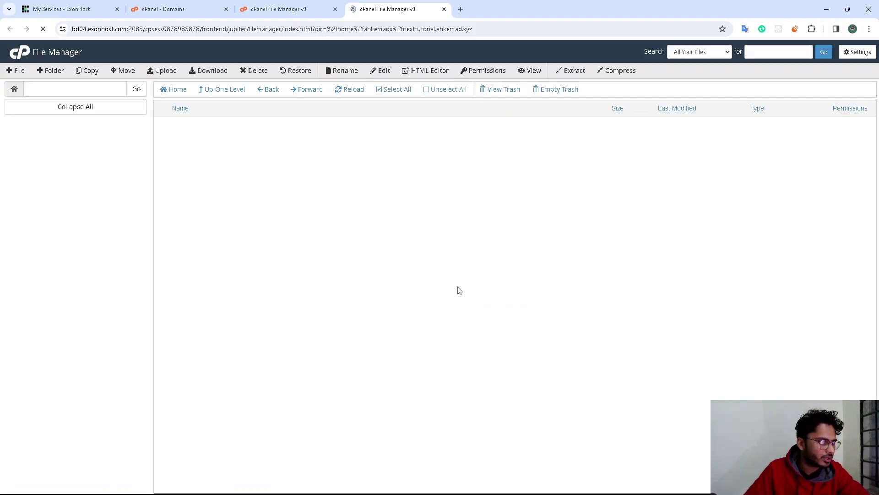
pyautogui.click(163, 124)
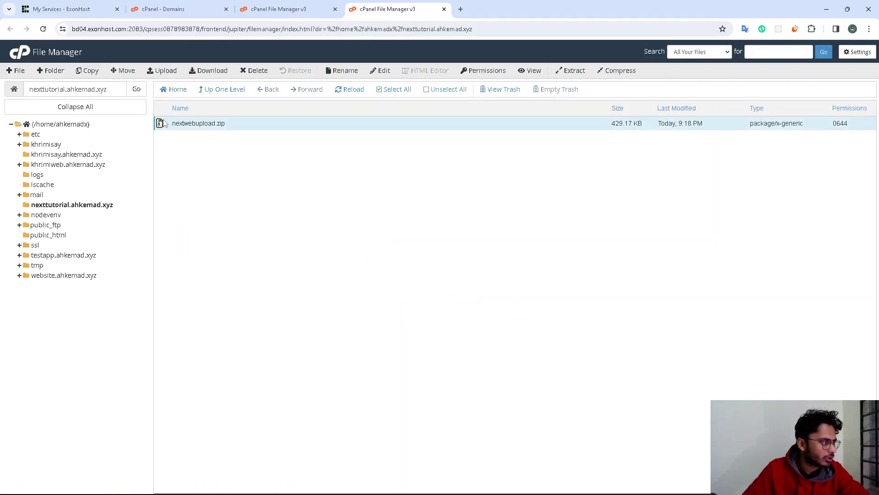
pyautogui.rightClick(163, 123)
pyautogui.click(184, 235)
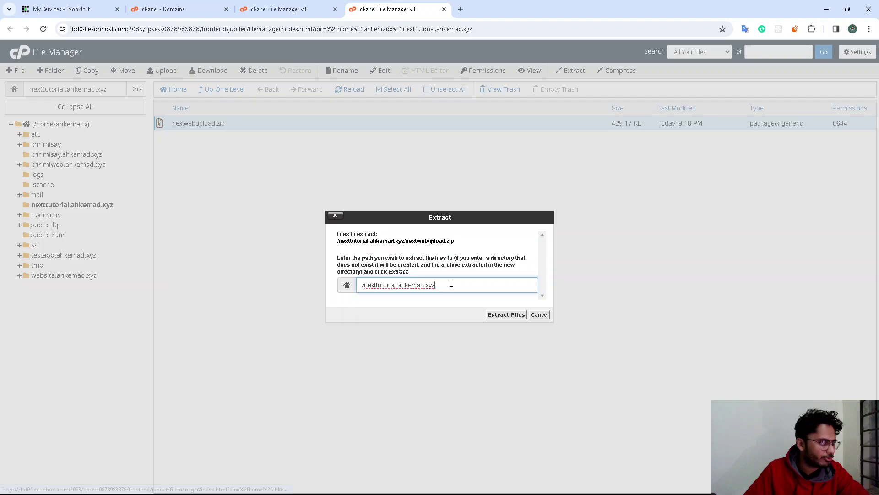
pyautogui.click(503, 314)
pyautogui.click(586, 361)
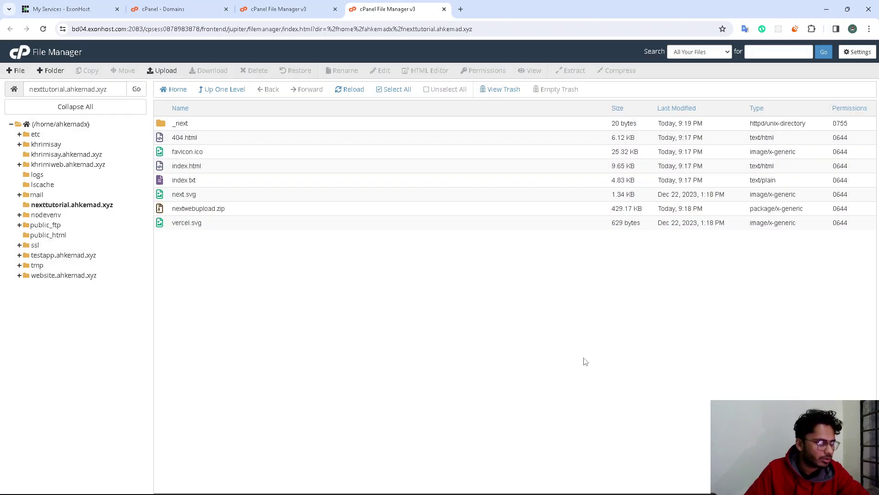
# Step: Permanently delete nextwebupload.zip from the domain's folder, skipping the trash
pyautogui.click(167, 211)
pyautogui.rightClick(167, 211)
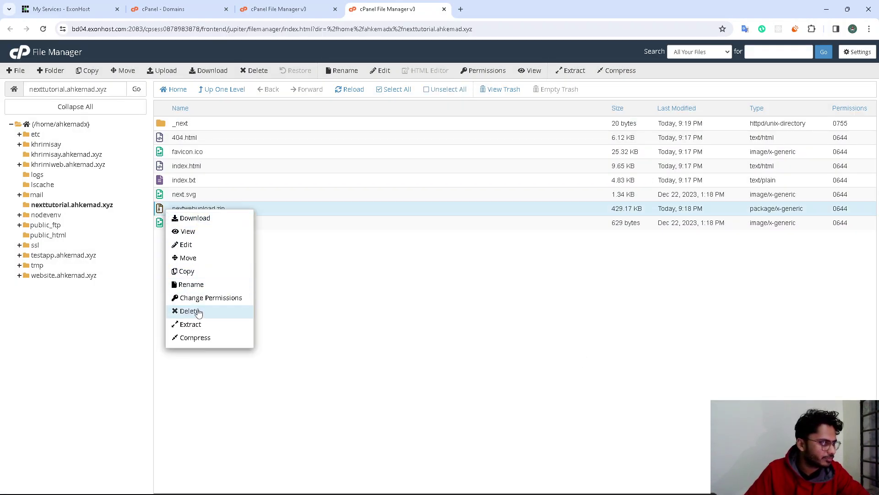
pyautogui.click(194, 311)
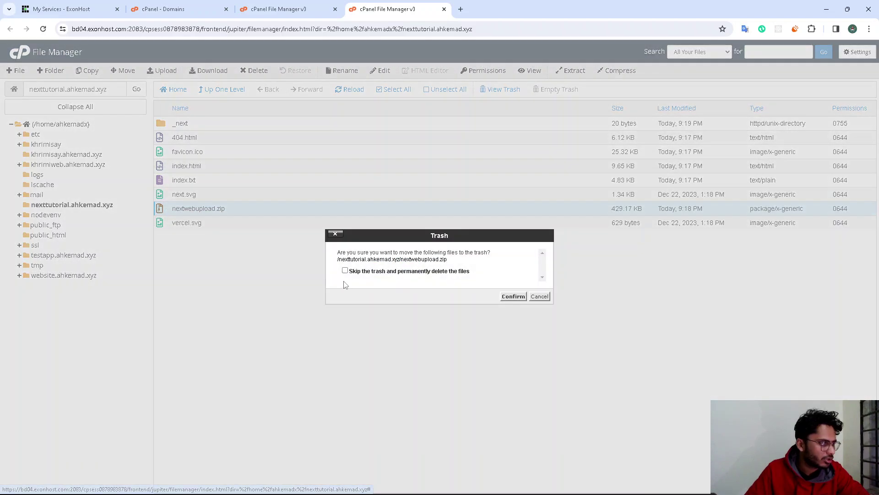
pyautogui.click(345, 271)
pyautogui.click(512, 297)
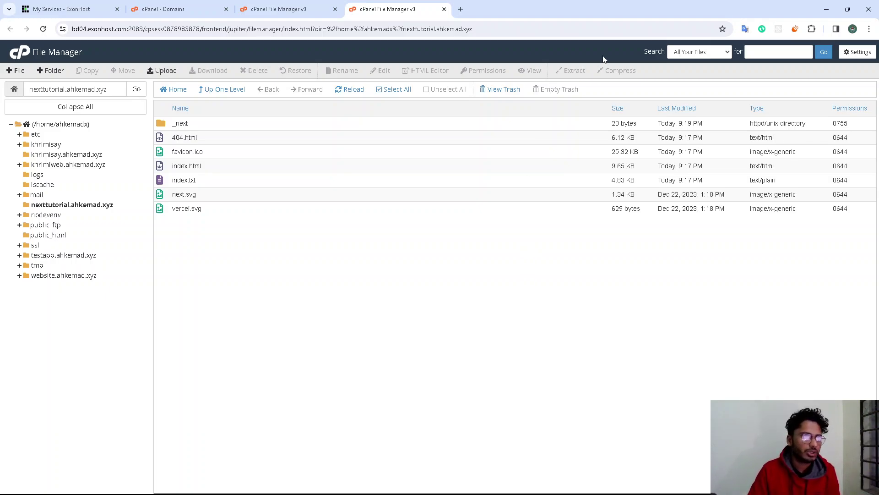
# Step: Open nexttutorial.ahkemad.xyz in a new Incognito window to check the deployed site
pyautogui.click(869, 29)
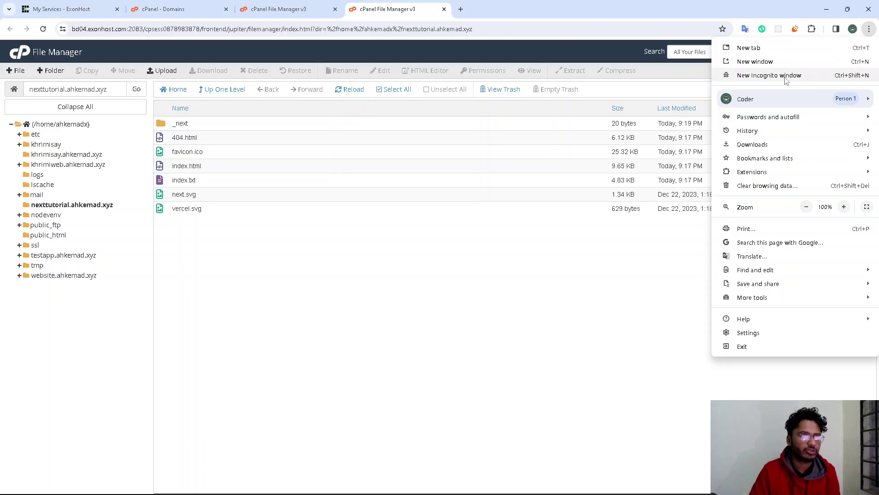
pyautogui.click(800, 76)
pyautogui.hotkey('ctrl', 'v')
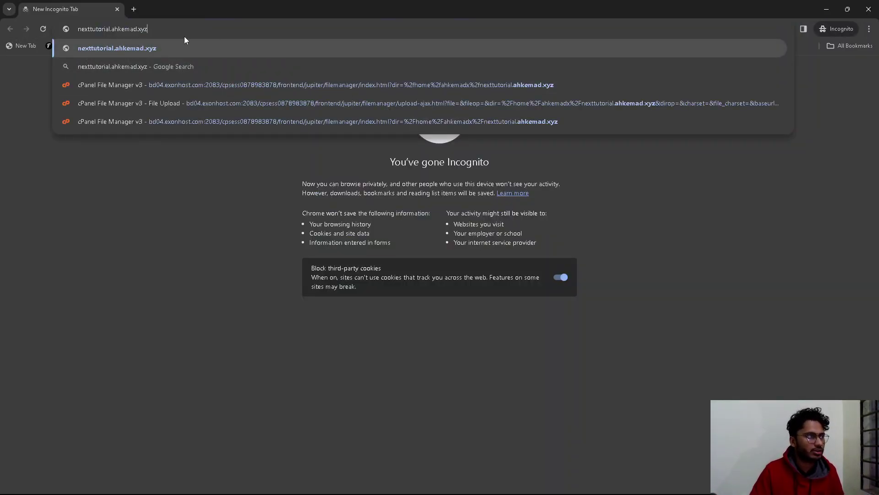
pyautogui.press('Return')
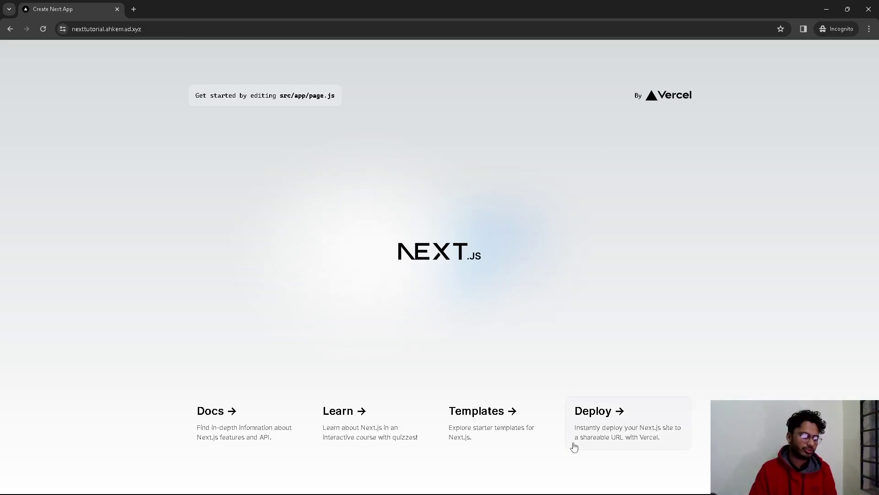
# Step: Switch to the nextwebupload project in Visual Studio Code and run npm start in a new terminal
pyautogui.moveTo(465, 487)
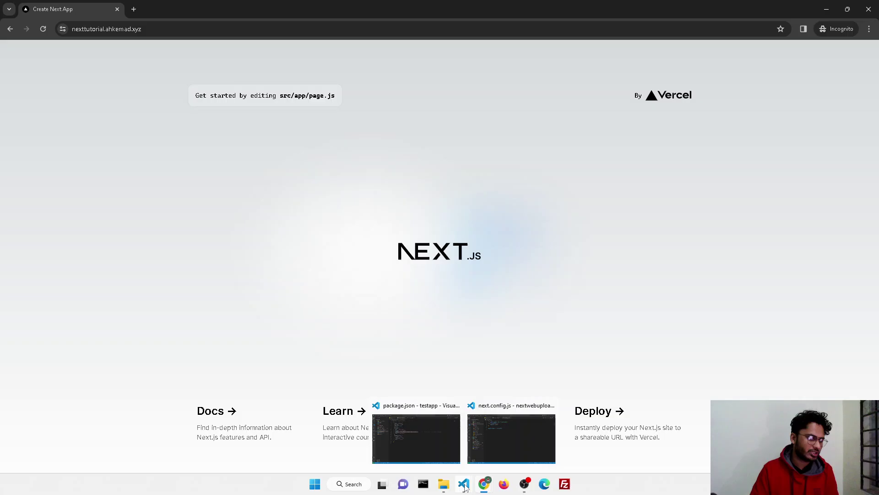
pyautogui.click(496, 447)
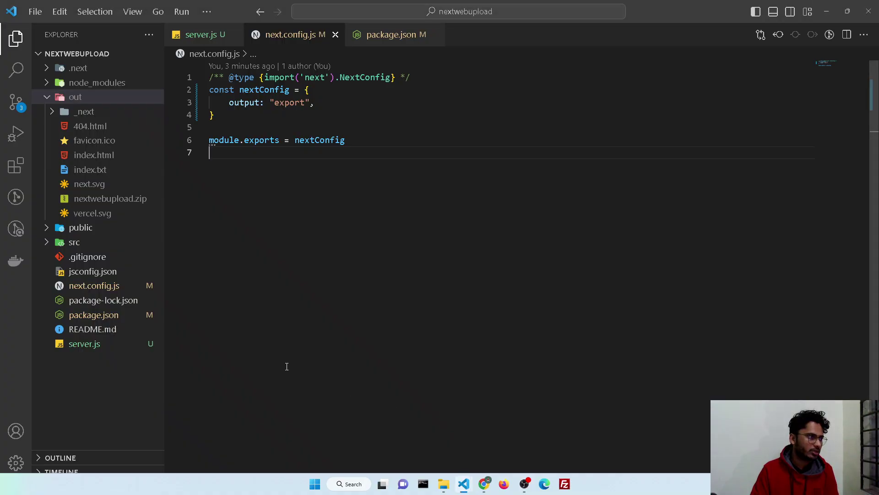
pyautogui.click(207, 11)
pyautogui.moveTo(298, 29)
pyautogui.click(401, 32)
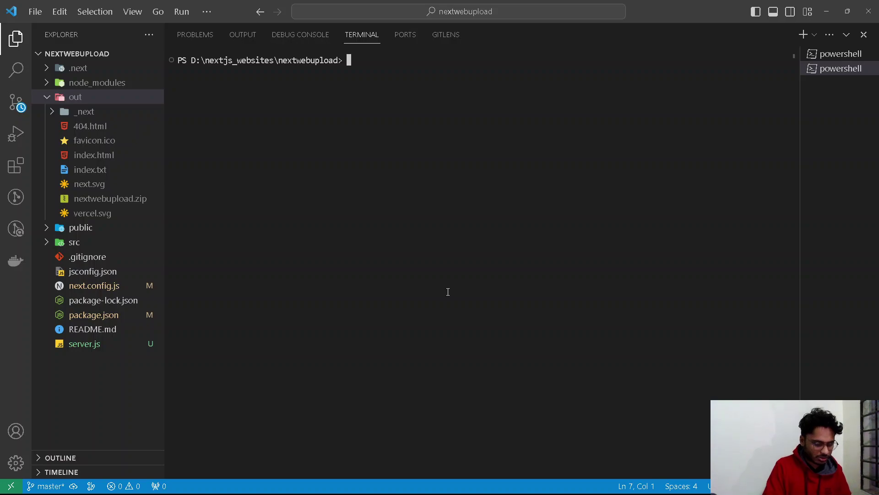
pyautogui.write('npm ')
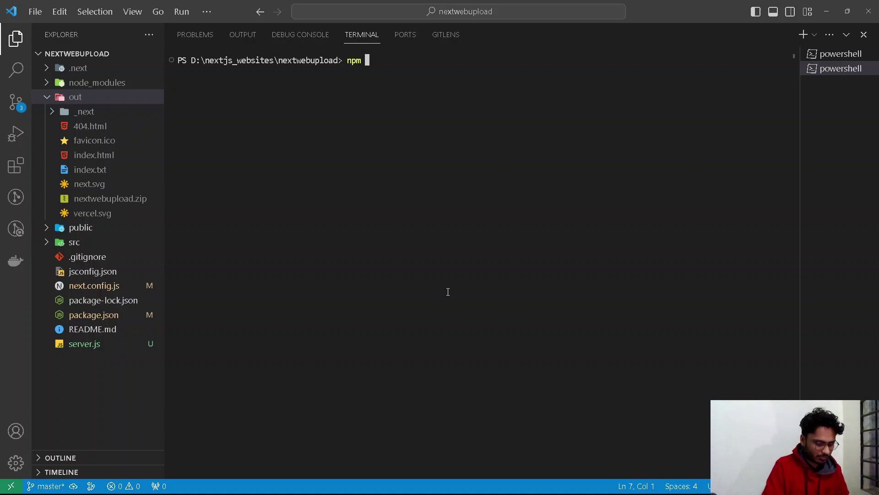
pyautogui.write('start')
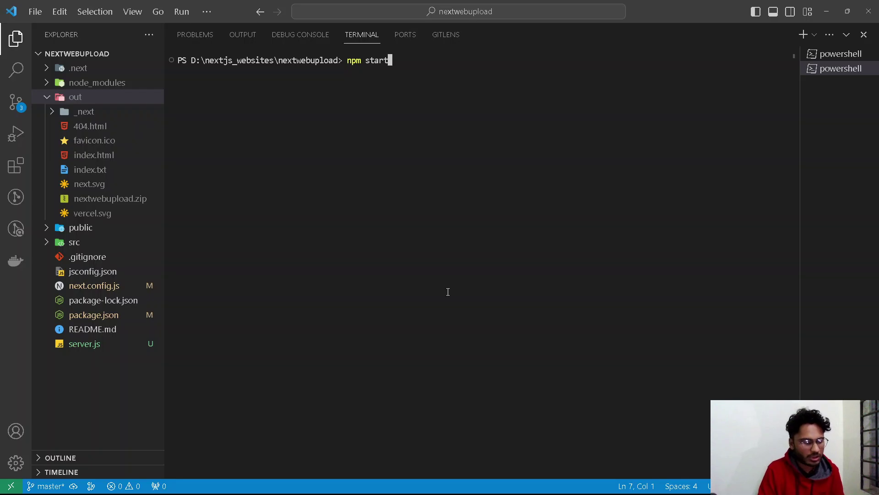
pyautogui.press('Return')
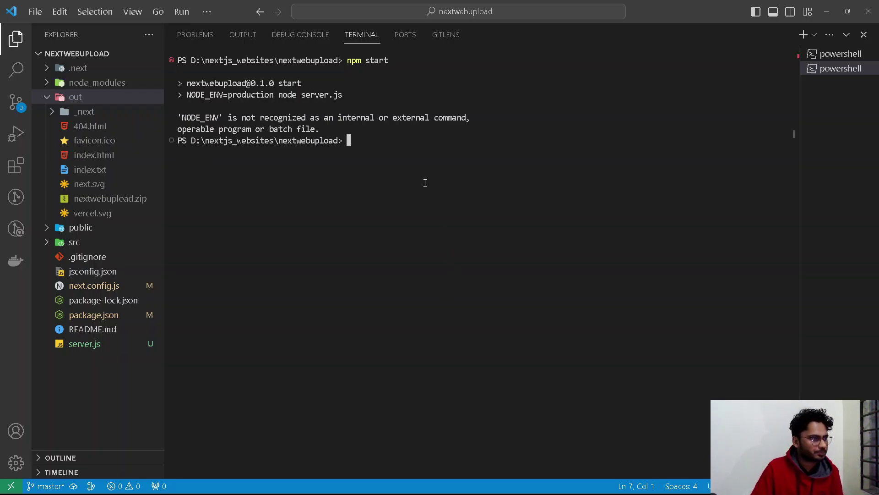
# Step: Discard the terminal used for npm start and run npm run dev in a new terminal
pyautogui.click(866, 68)
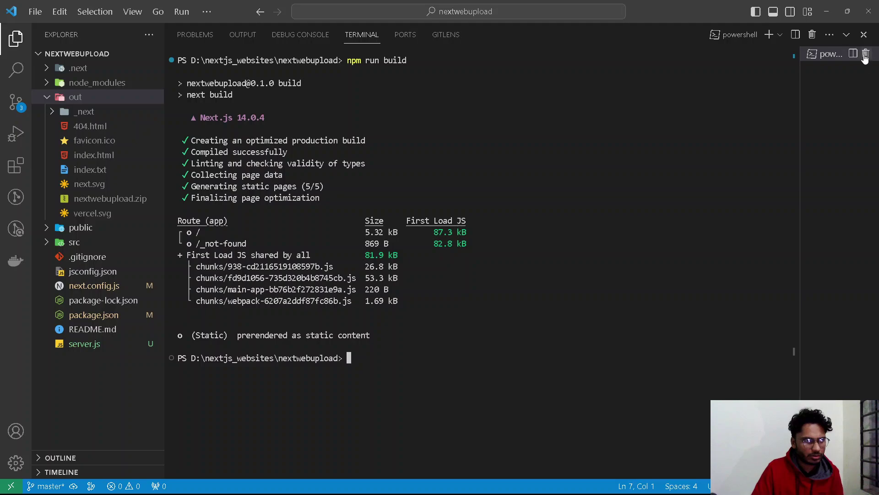
pyautogui.click(864, 35)
pyautogui.click(204, 13)
pyautogui.moveTo(220, 30)
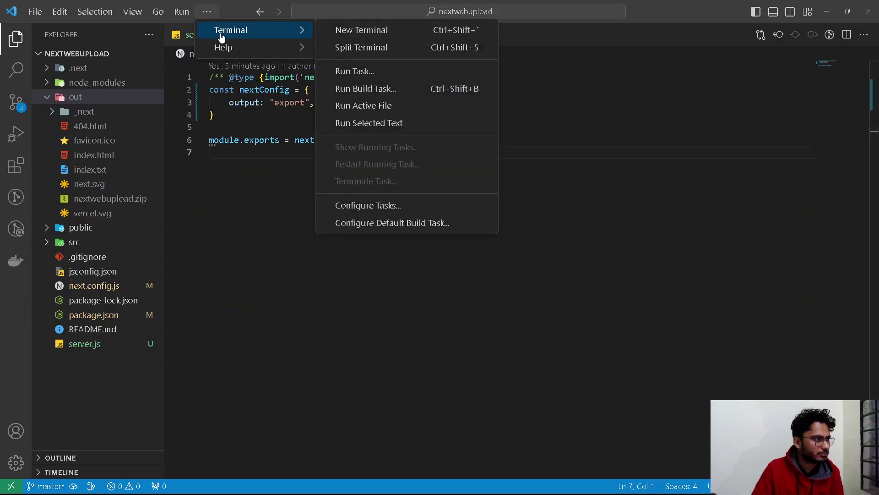
pyautogui.click(361, 29)
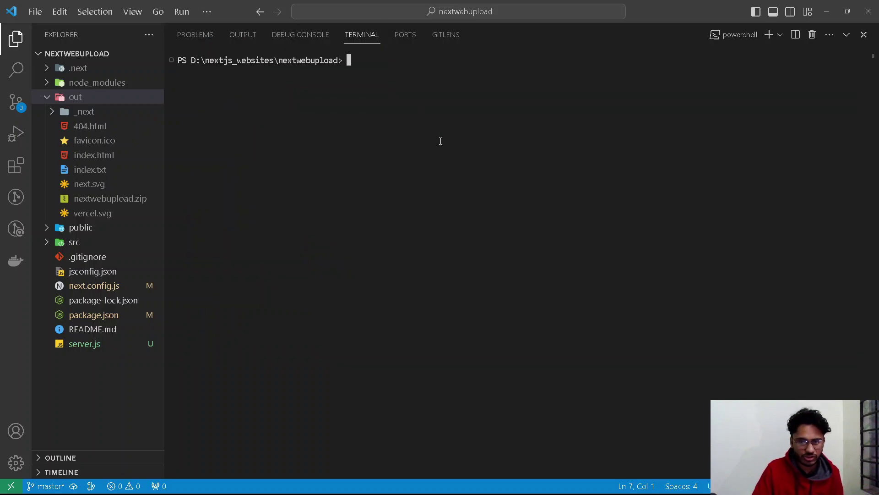
pyautogui.write('npm run dev')
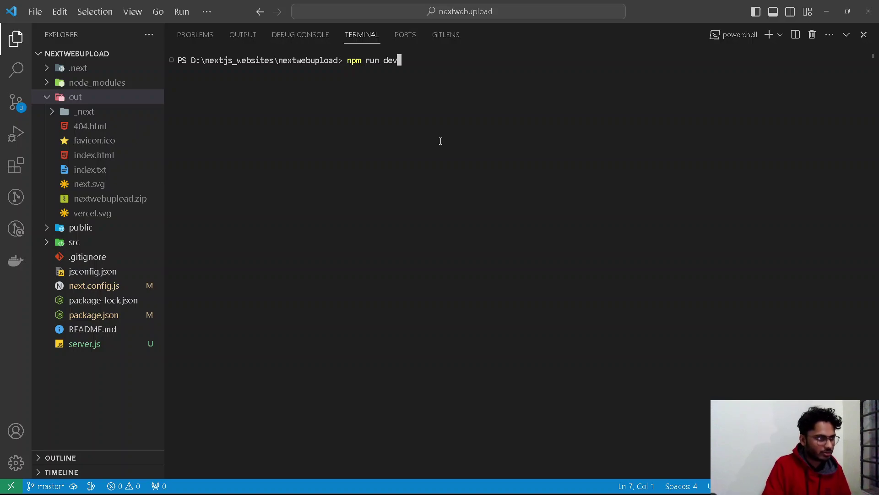
pyautogui.press('Return')
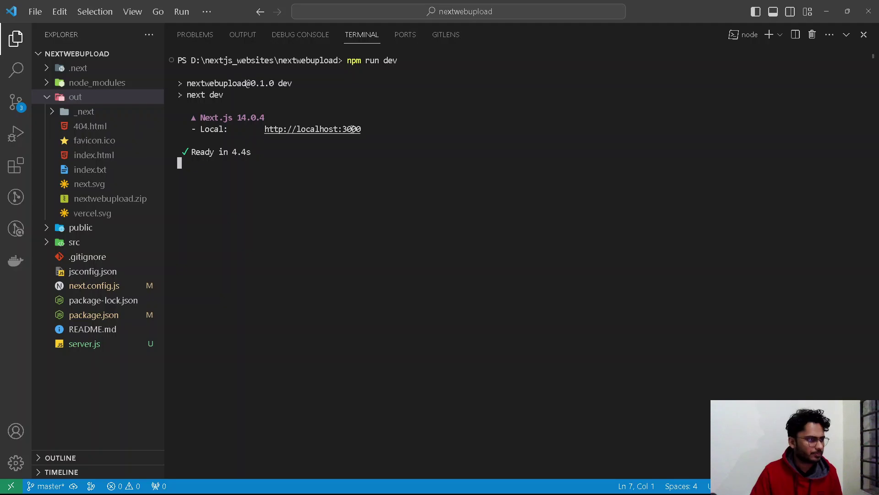
pyautogui.keyDown('ctrl'); pyautogui.click(344, 130); pyautogui.keyUp('ctrl')
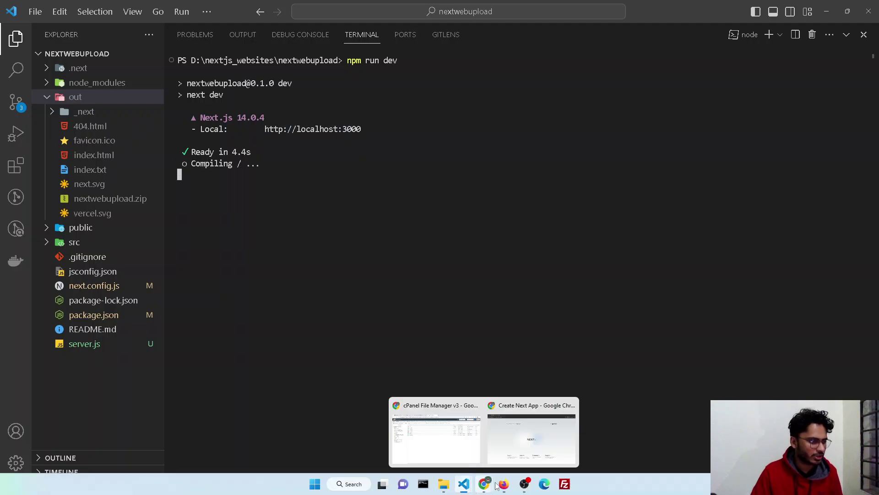
pyautogui.click(502, 484)
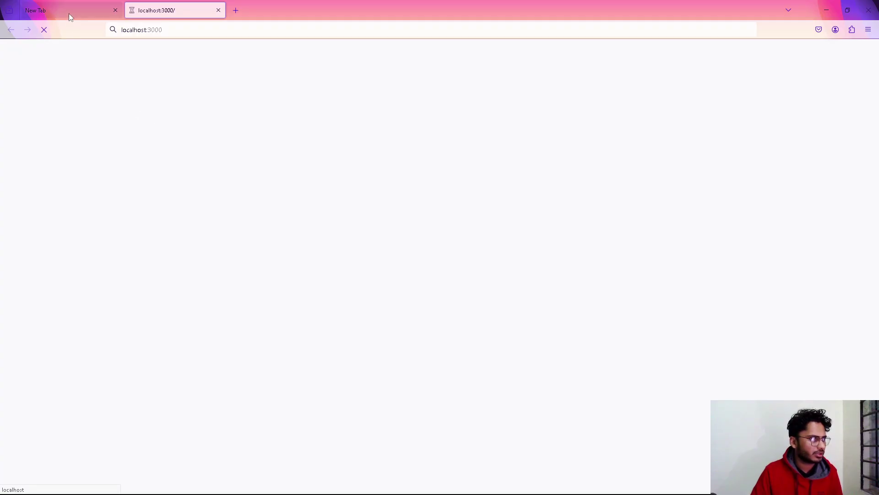
pyautogui.click(115, 11)
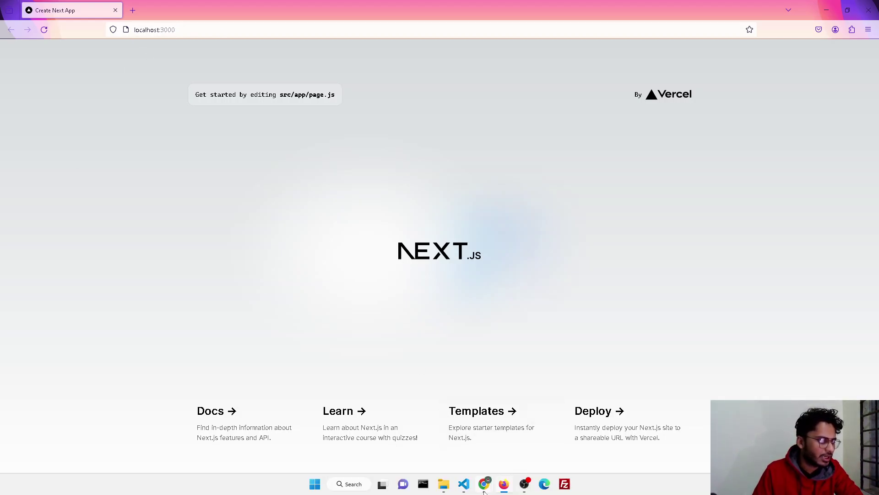
pyautogui.moveTo(486, 485)
pyautogui.click(532, 435)
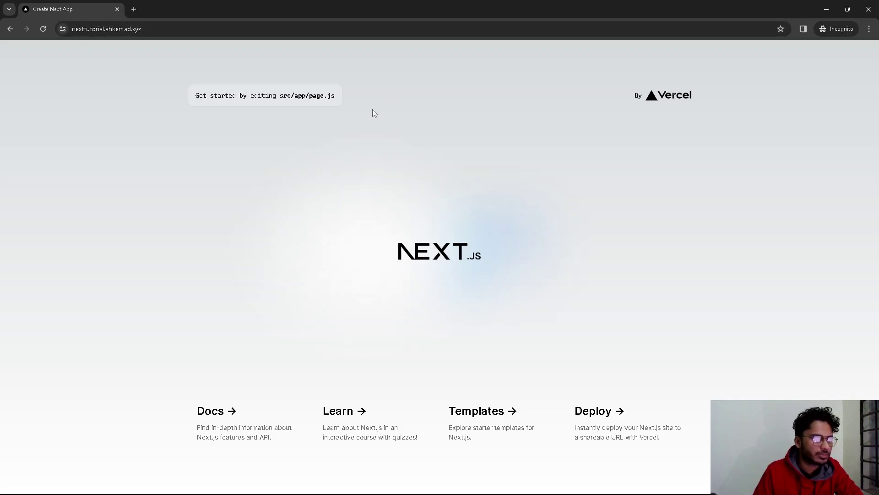
# Step: Close the Incognito window, minimize Firefox, and end the dev server's terminal in Visual Studio Code
pyautogui.click(868, 14)
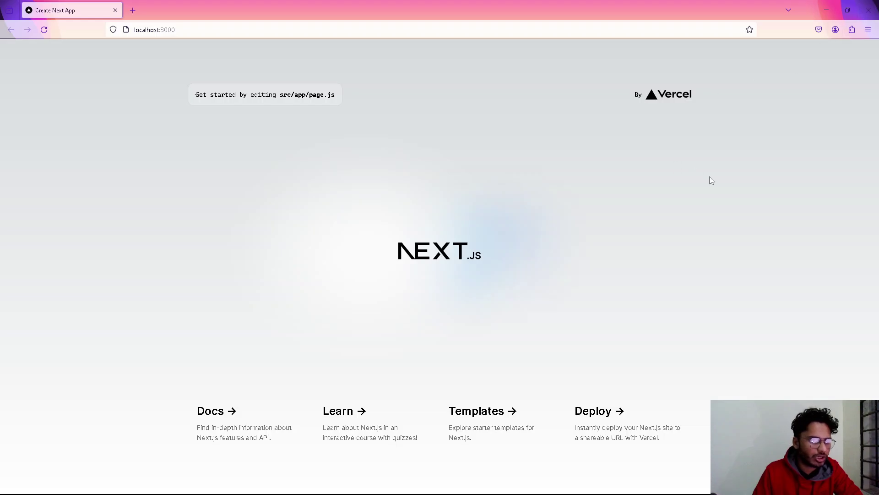
pyautogui.click(820, 8)
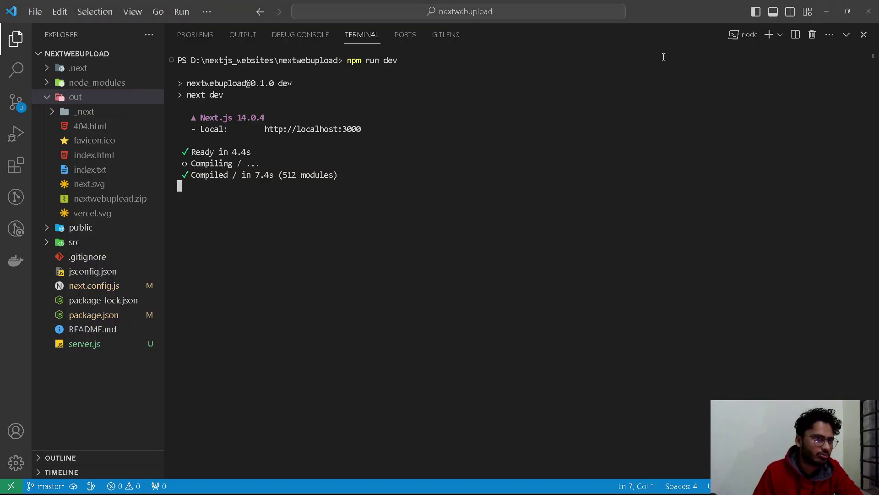
pyautogui.click(812, 36)
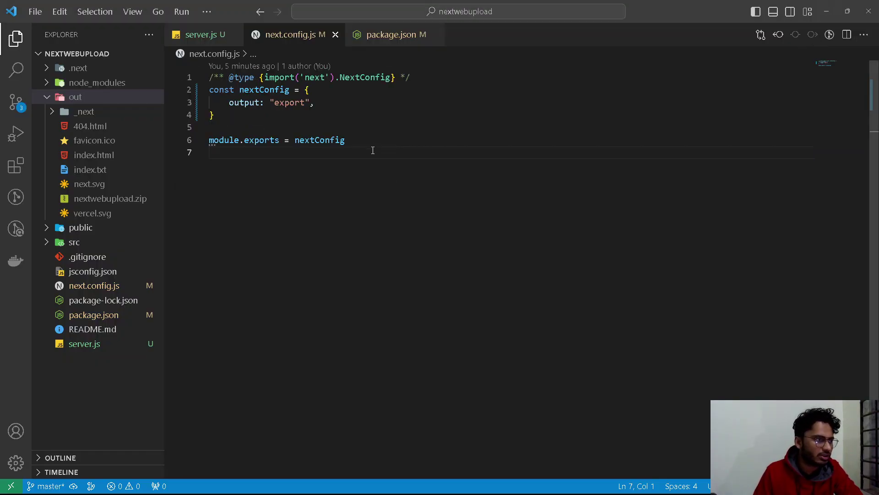
# Step: Collapse the out folder in the project tree and review the code in server.js
pyautogui.click(46, 97)
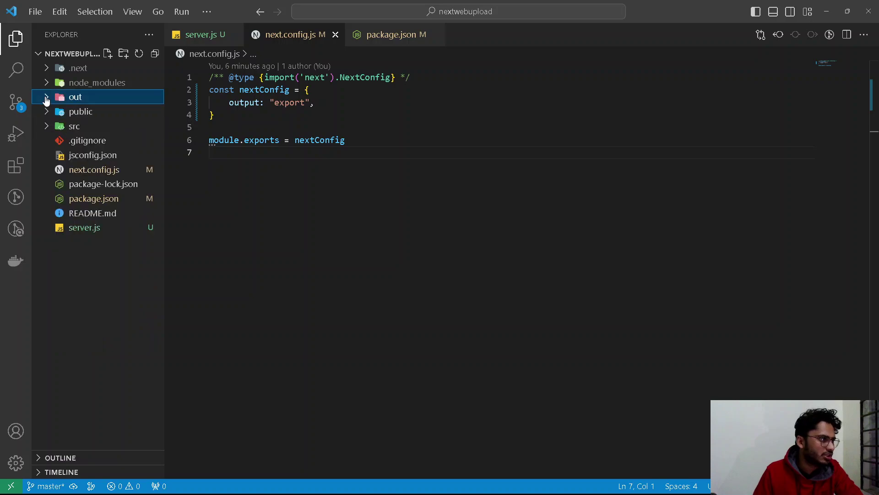
pyautogui.click(100, 287)
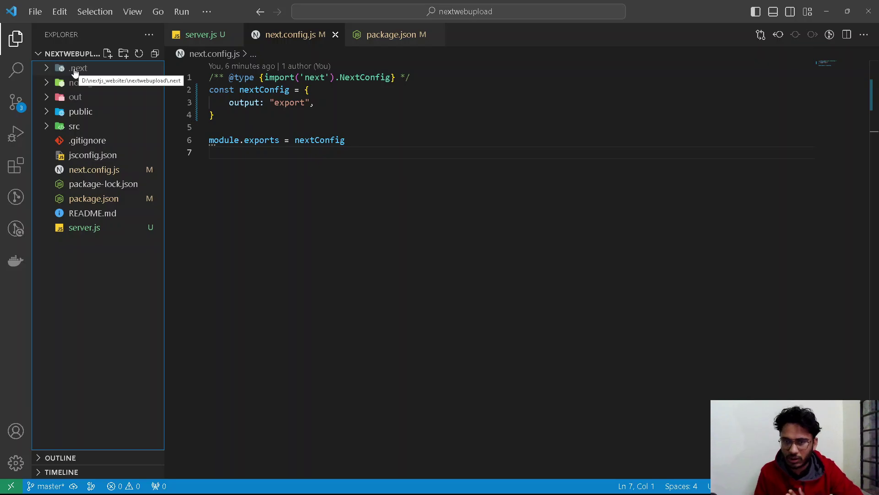
pyautogui.click(105, 227)
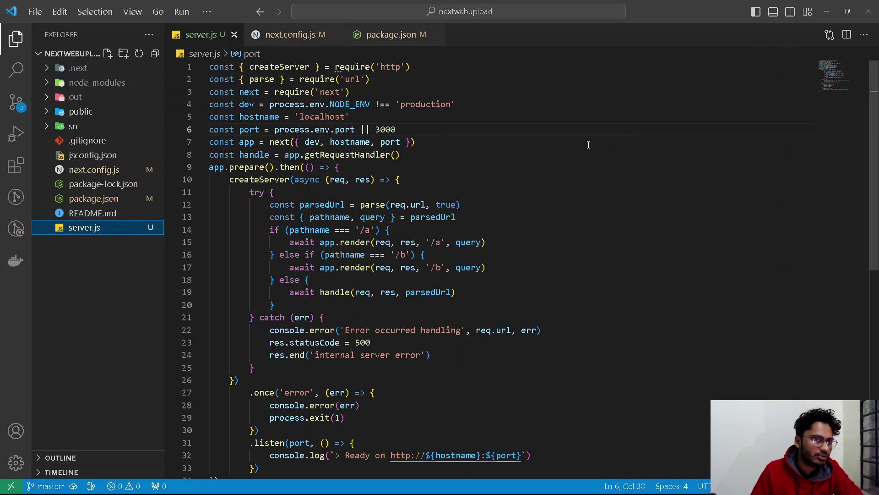
pyautogui.scroll(-1, 841, 90)
pyautogui.scroll(1, 841, 90)
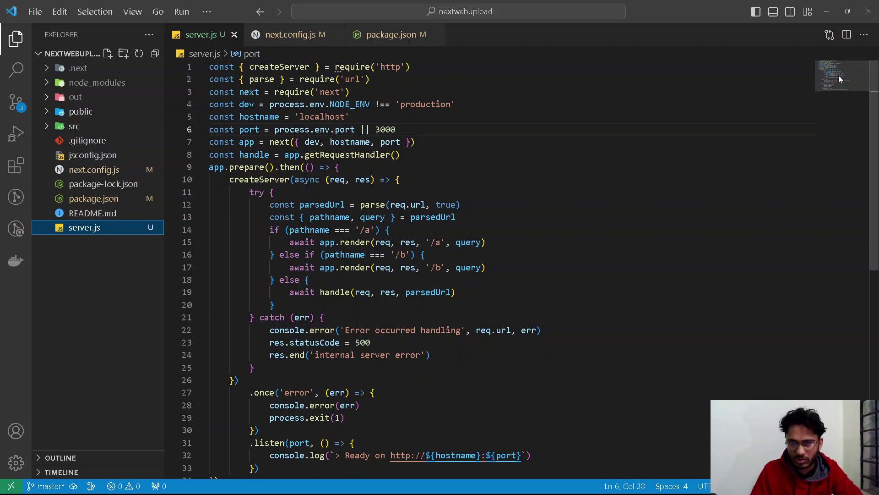
# Step: Review the output: "export" setting inside nextConfig in next.config.js
pyautogui.click(294, 36)
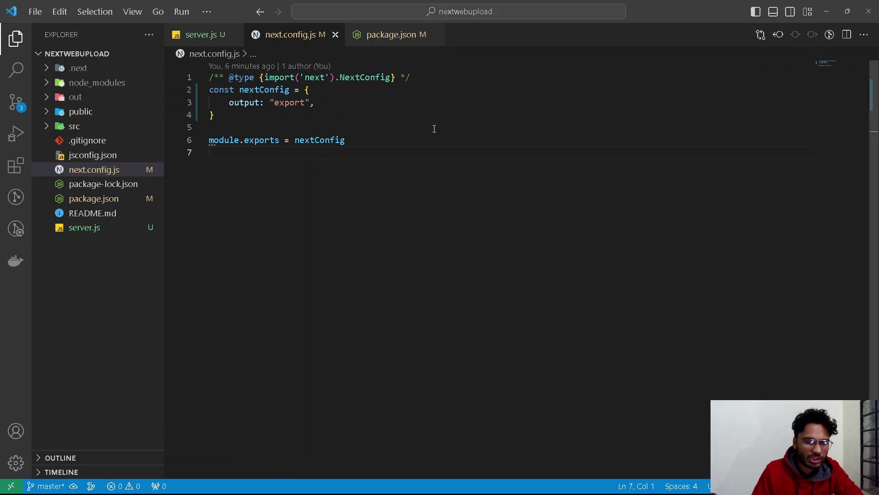
pyautogui.click(225, 102)
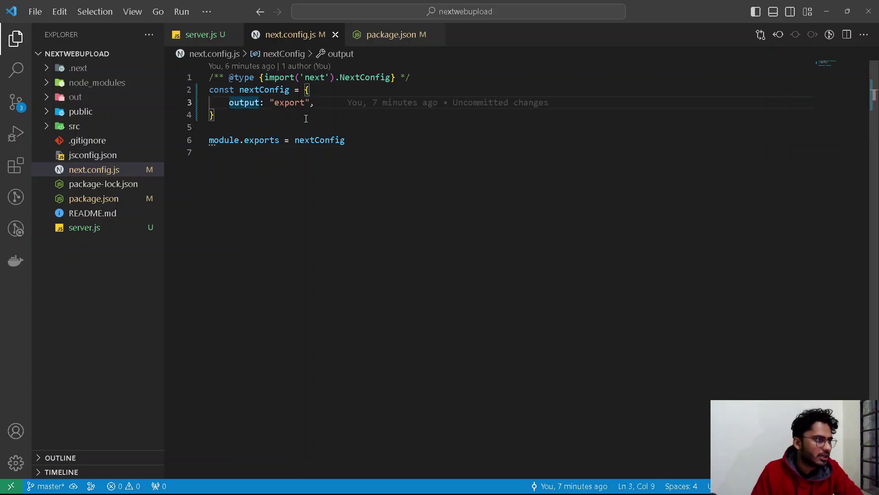
pyautogui.click(283, 128)
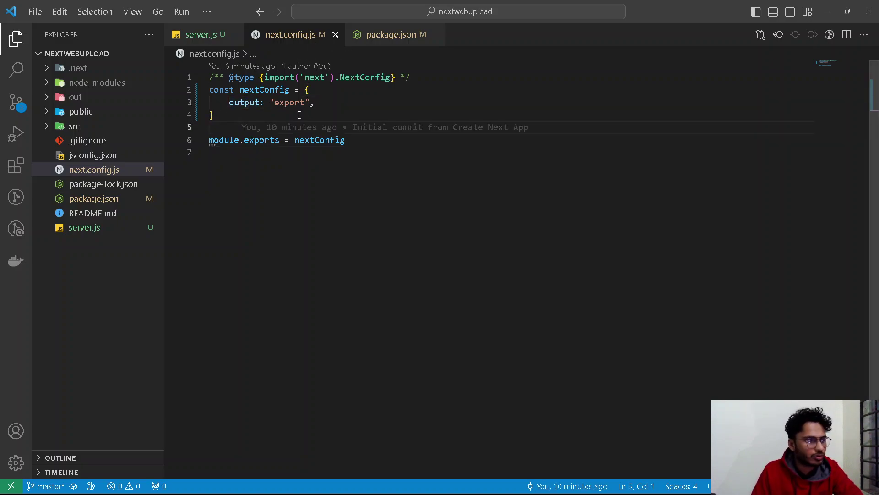
pyautogui.click(299, 115)
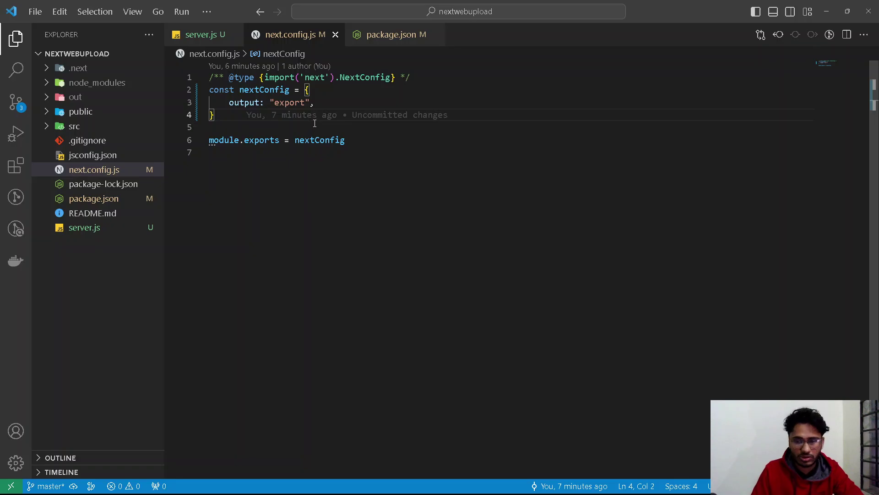
pyautogui.doubleClick(260, 103)
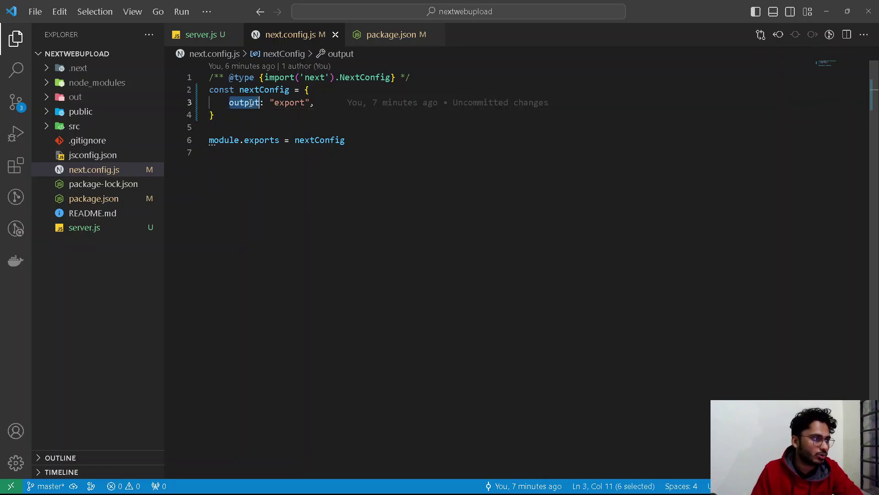
pyautogui.doubleClick(290, 102)
pyautogui.press('Down')
pyautogui.press('Down')
# Step: Review the scripts in package.json, highlighting the start entry
pyautogui.click(392, 37)
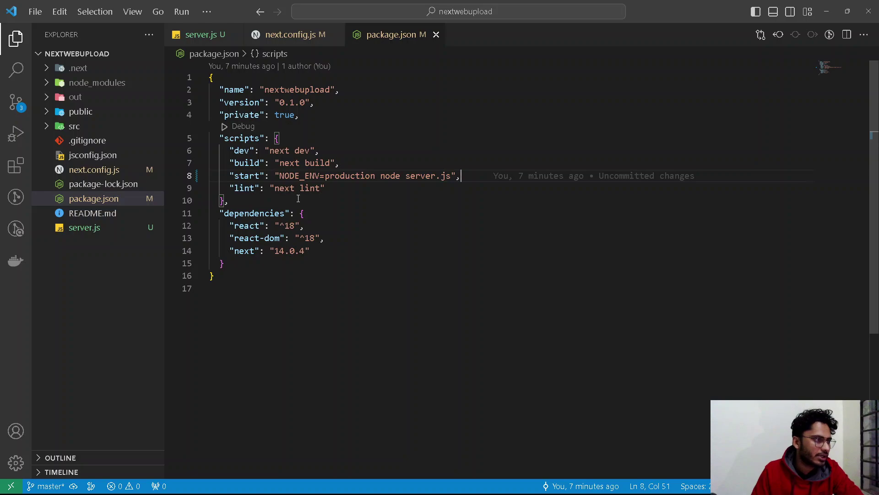
pyautogui.click(387, 197)
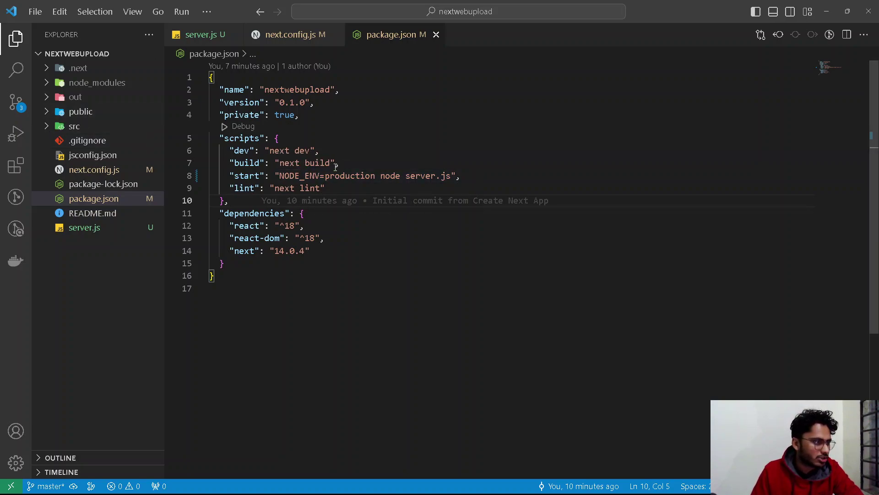
pyautogui.doubleClick(254, 177)
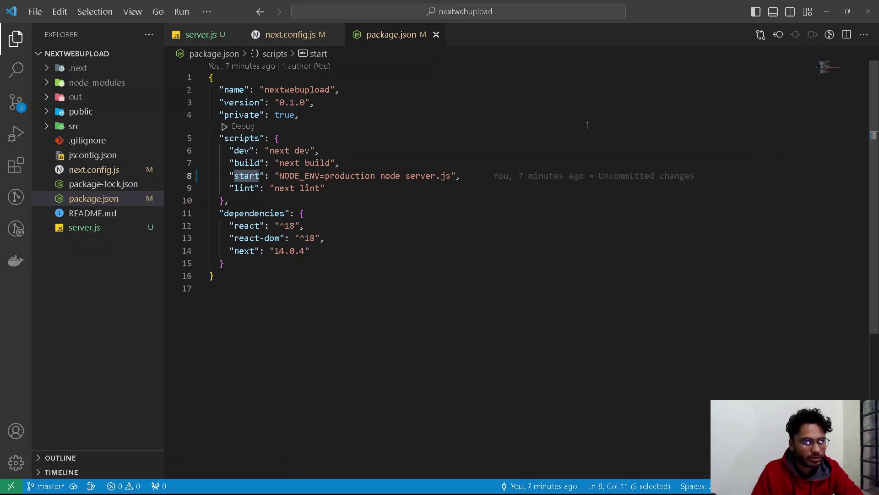
pyautogui.click(211, 11)
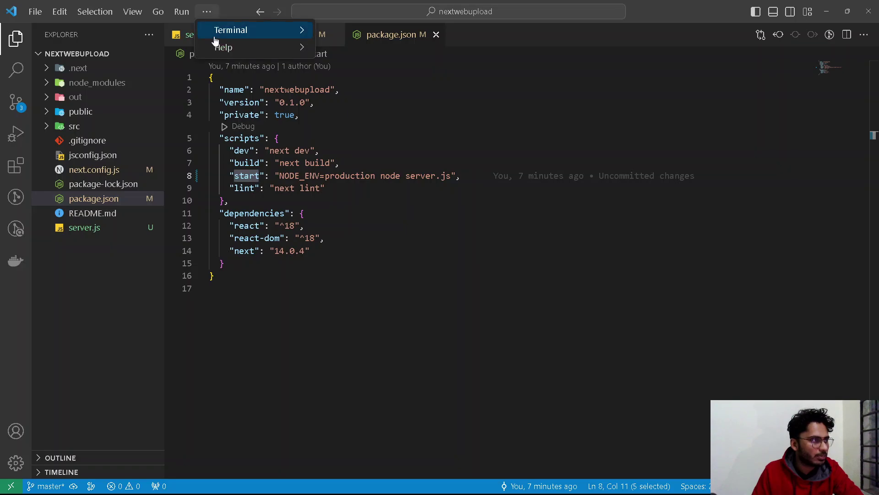
pyautogui.moveTo(256, 30)
pyautogui.click(339, 30)
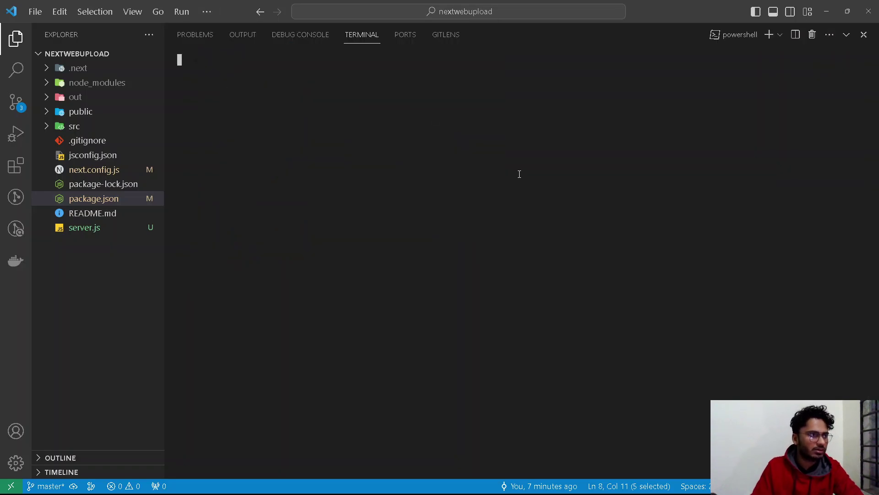
pyautogui.write('npm')
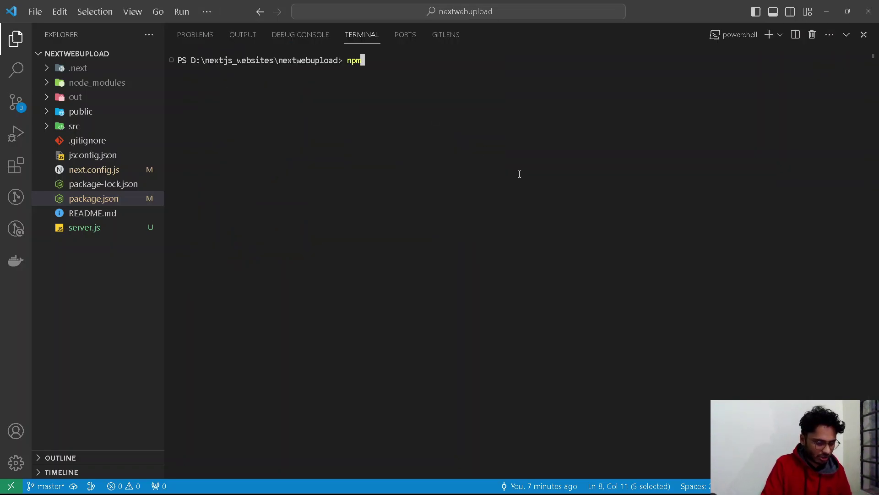
pyautogui.write(' run build')
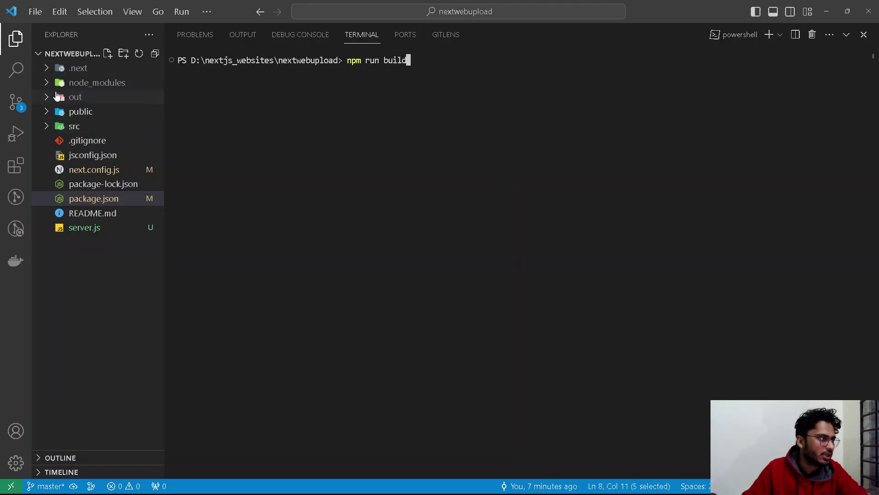
pyautogui.click(811, 42)
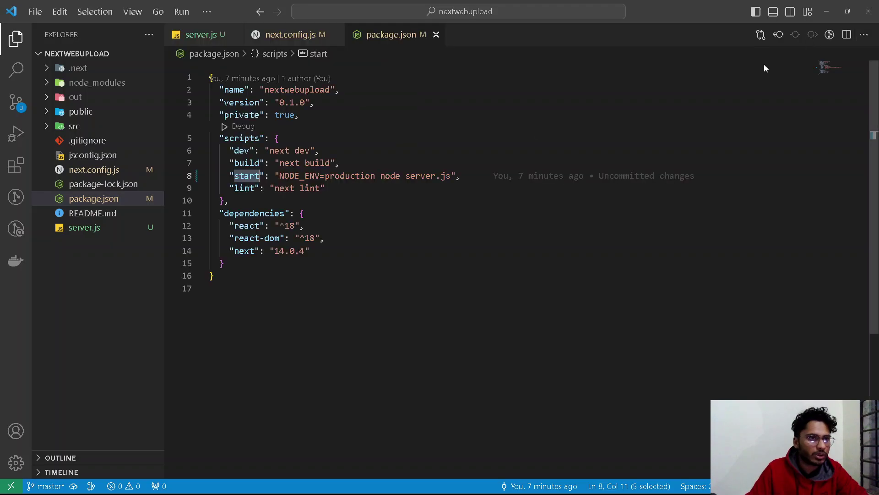
# Step: Switch to File Explorer, view the nextwebupload project folder, and reopen its out folder to examine the exported files
pyautogui.moveTo(444, 483)
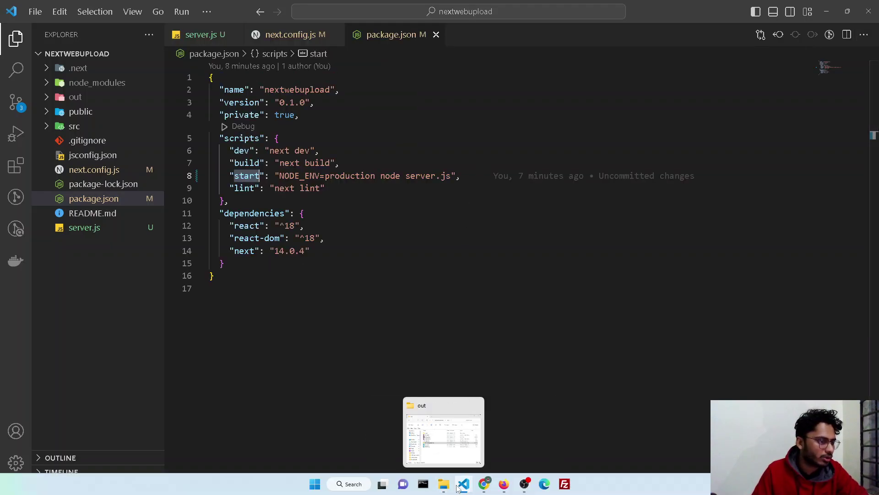
pyautogui.click(421, 426)
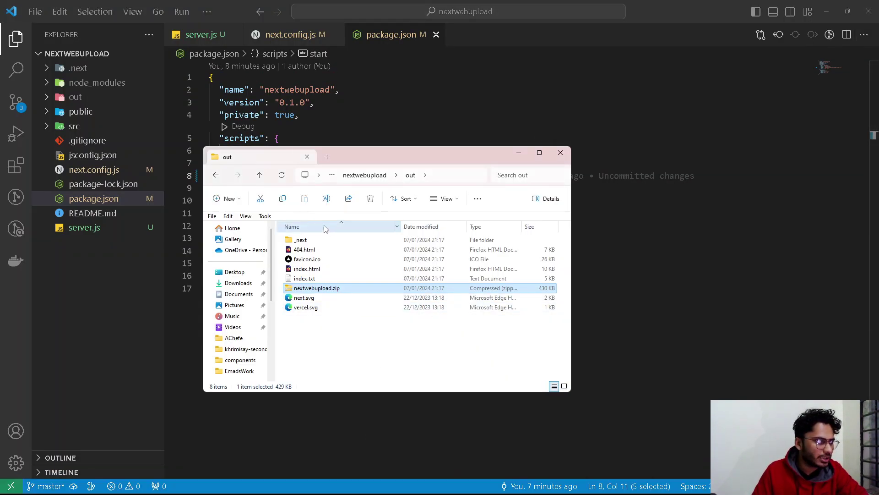
pyautogui.click(364, 175)
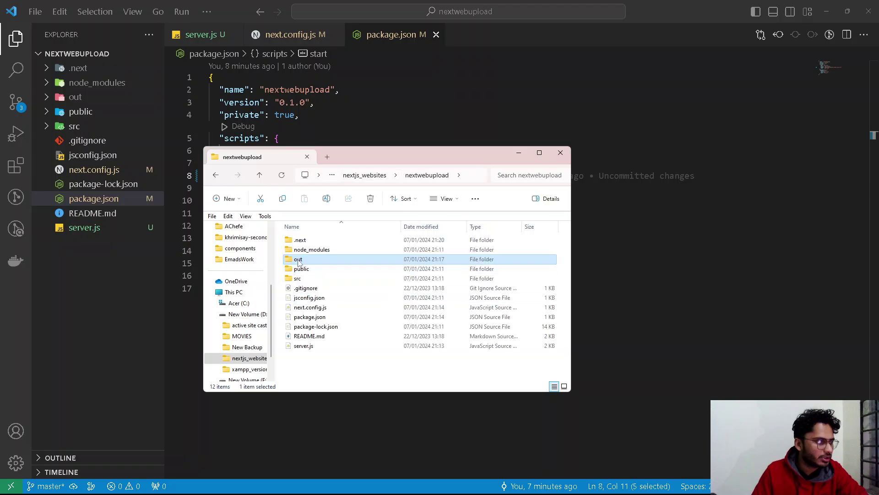
pyautogui.doubleClick(298, 260)
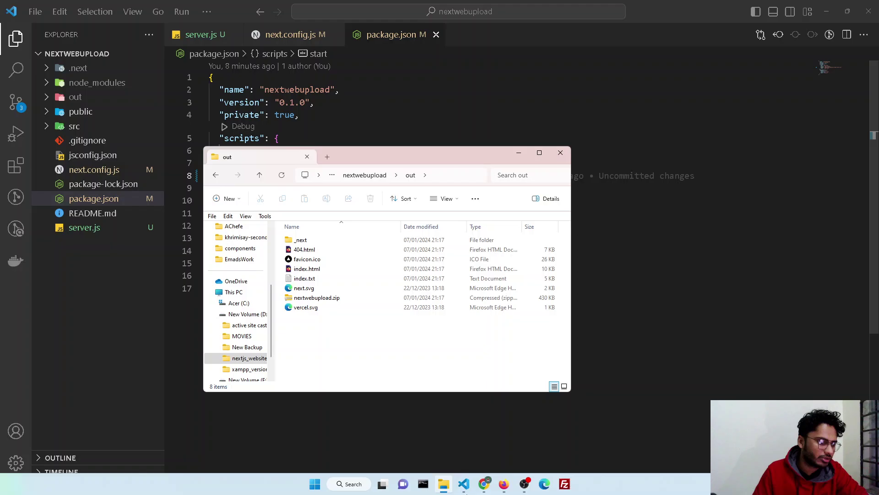
# Step: Switch to cPanel File Manager in Chrome, view the upload page for nexttutorial.ahkemad.xyz and the local out folder, and close the upload page
pyautogui.click(483, 485)
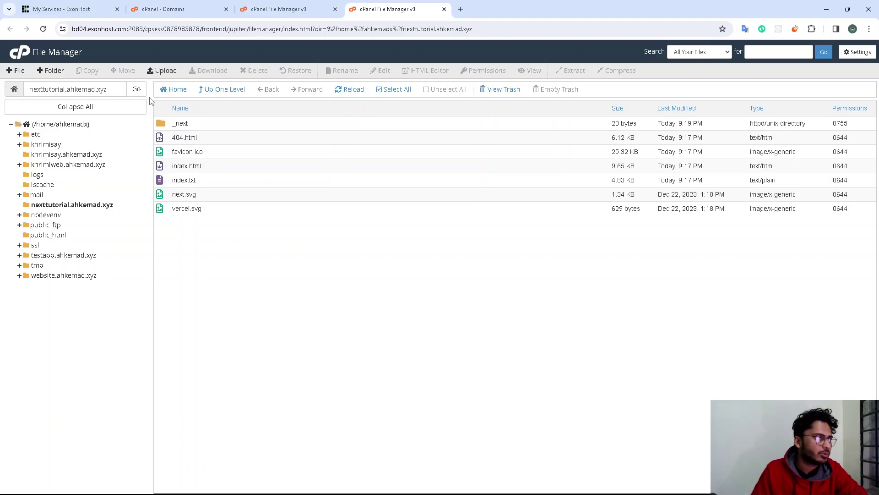
pyautogui.click(163, 72)
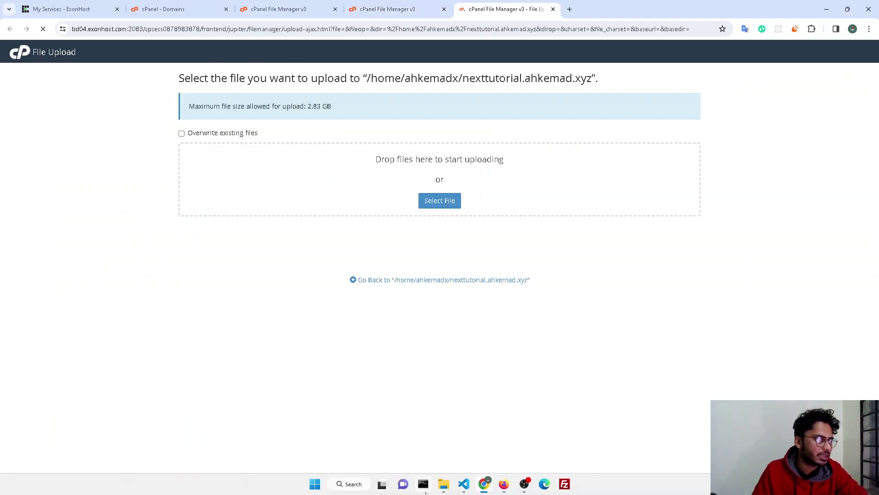
pyautogui.click(443, 485)
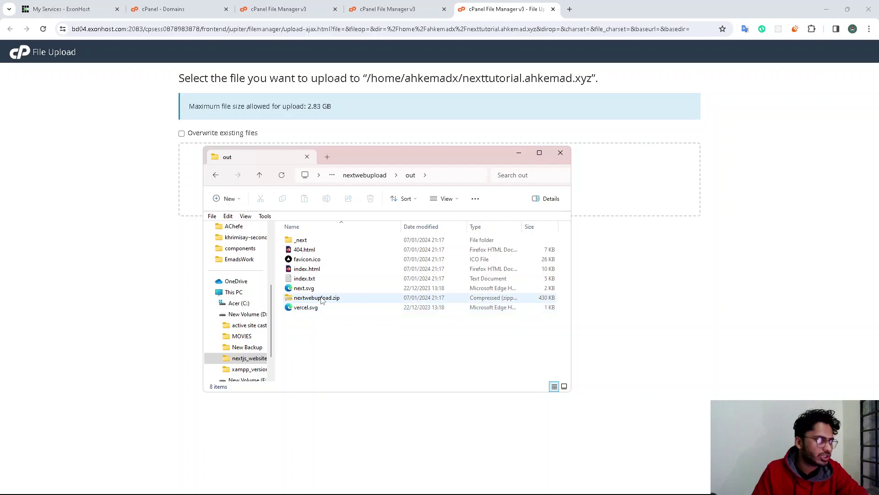
pyautogui.click(640, 325)
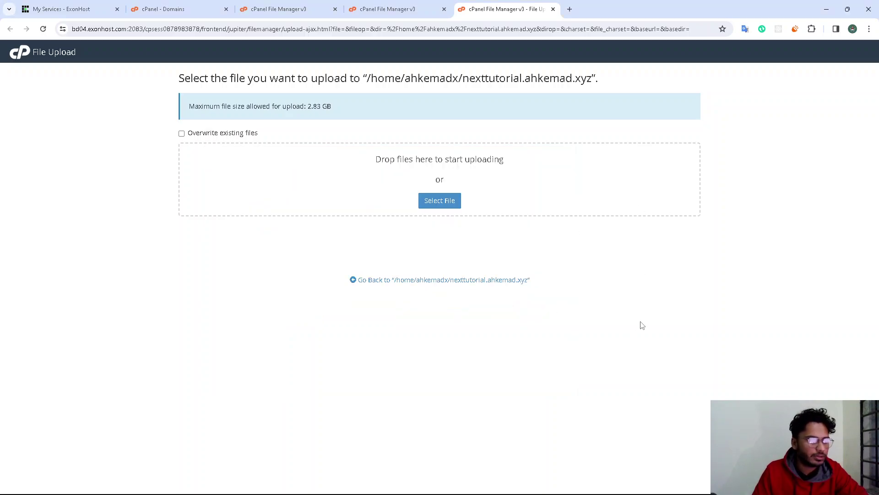
pyautogui.click(553, 9)
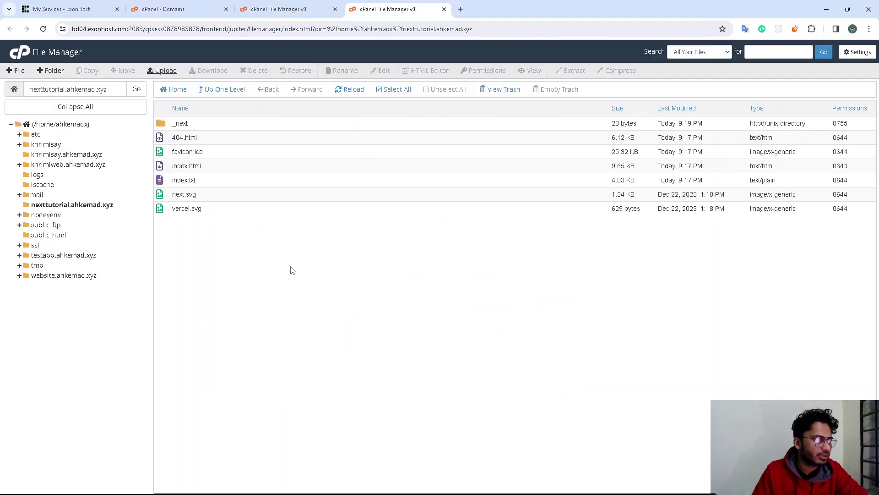